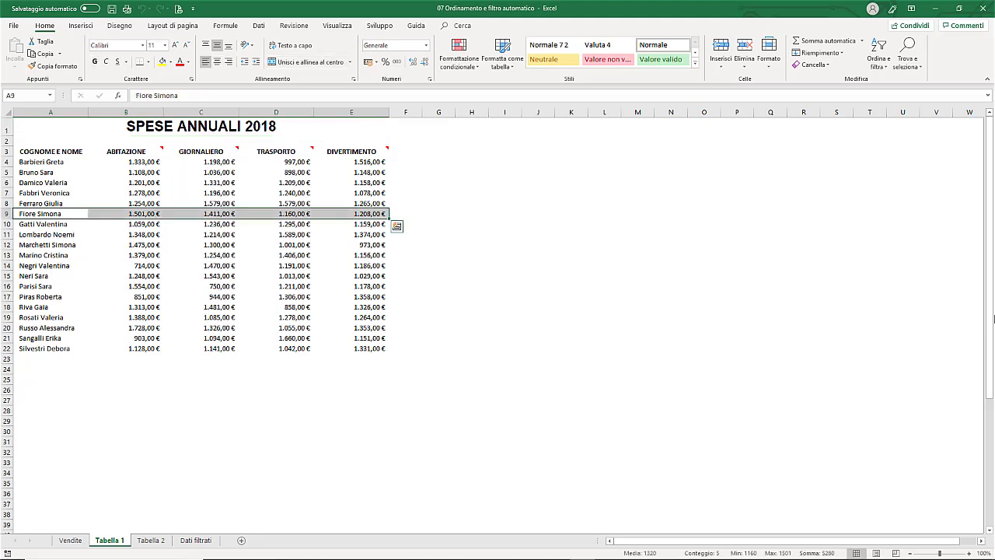
- Select the GIORNALIERO amounts, then the full data range A3:E22
click(222, 153)
drag(222, 152, 221, 348)
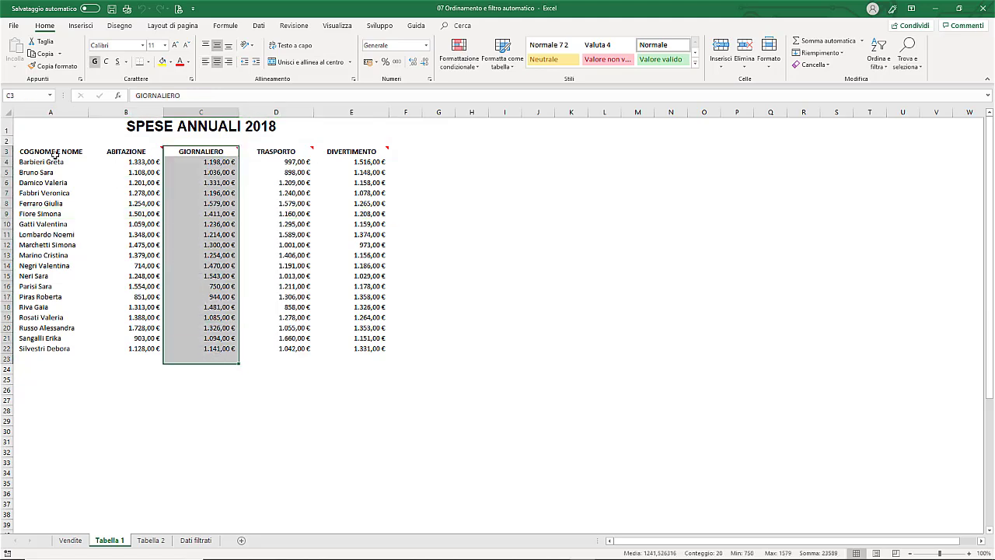
drag(54, 155, 348, 339)
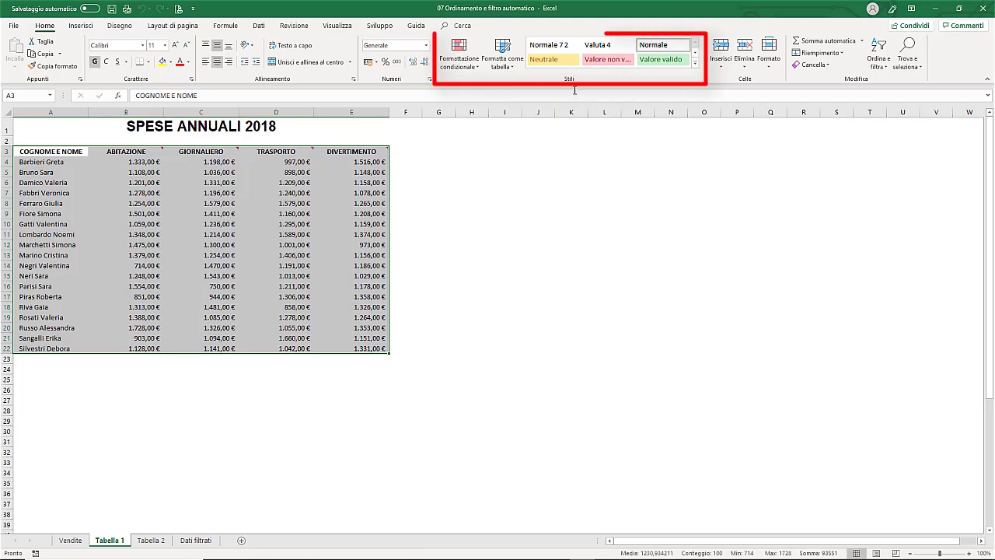
click(503, 67)
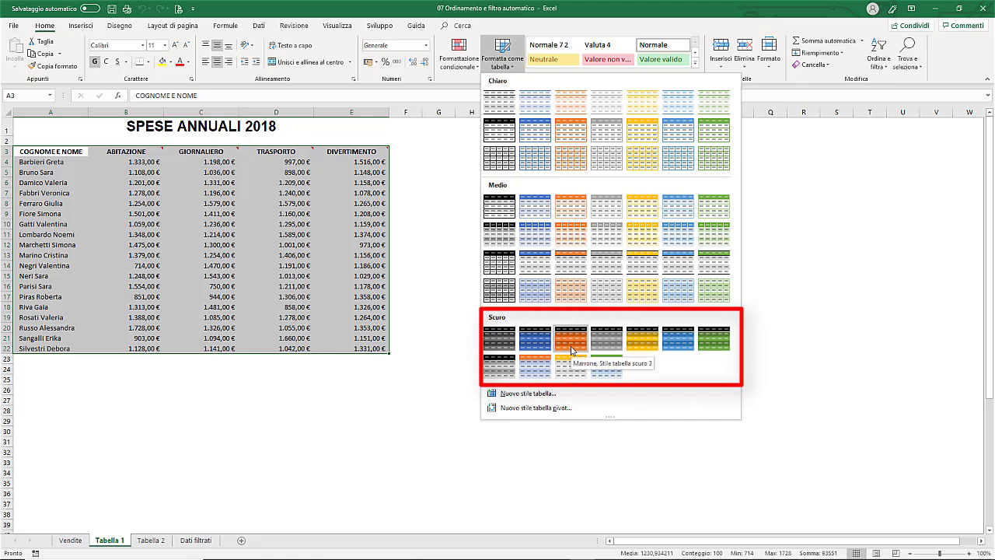
click(573, 241)
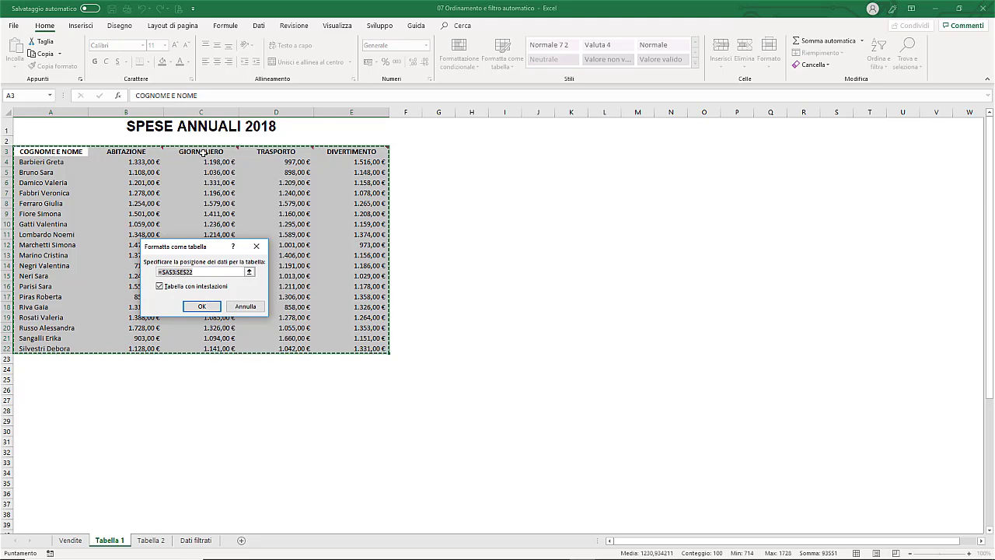
click(196, 308)
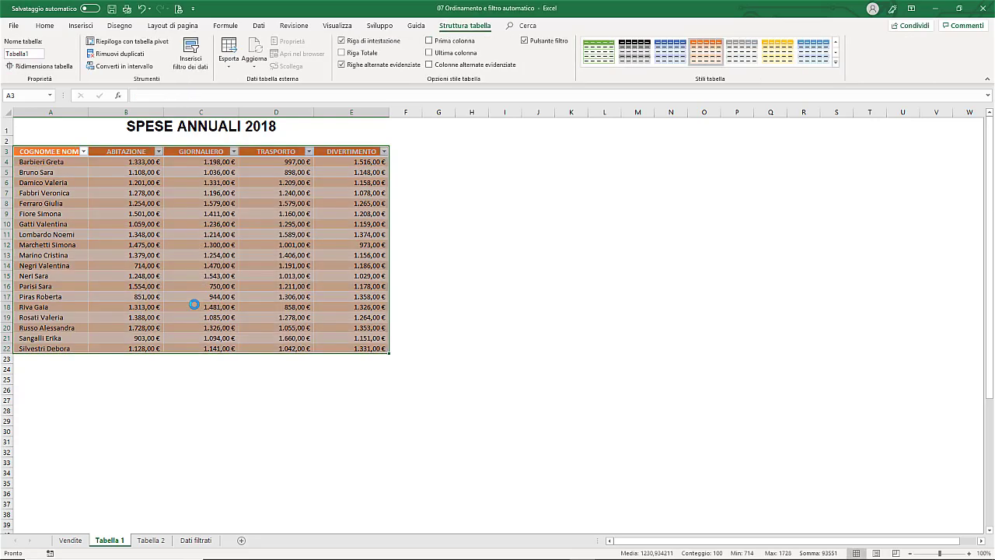
click(202, 214)
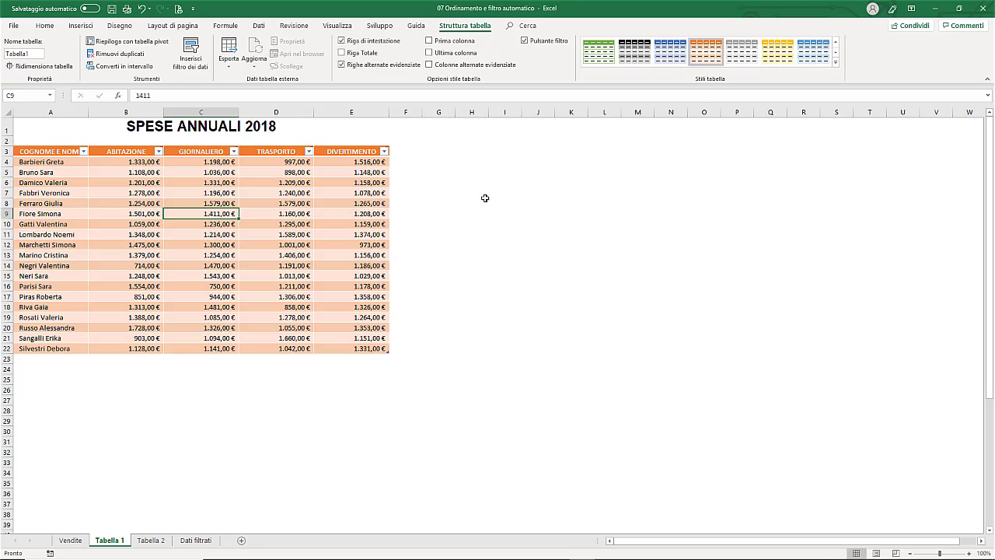
drag(485, 201, 483, 194)
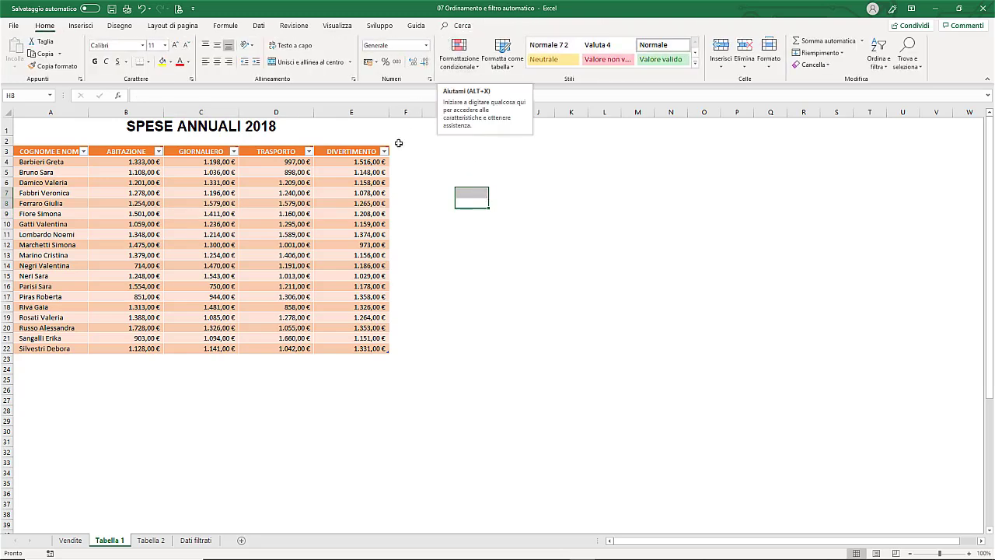
click(219, 205)
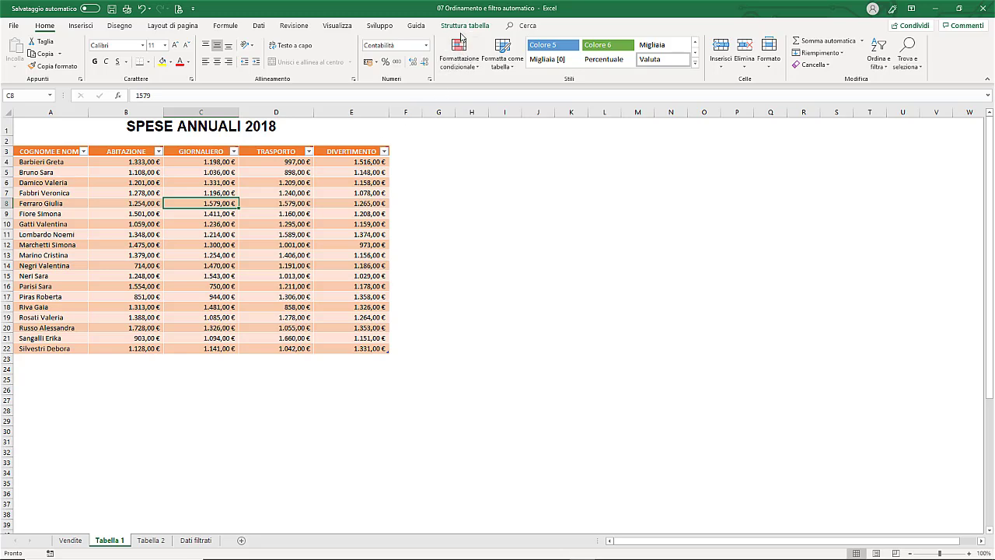
click(142, 9)
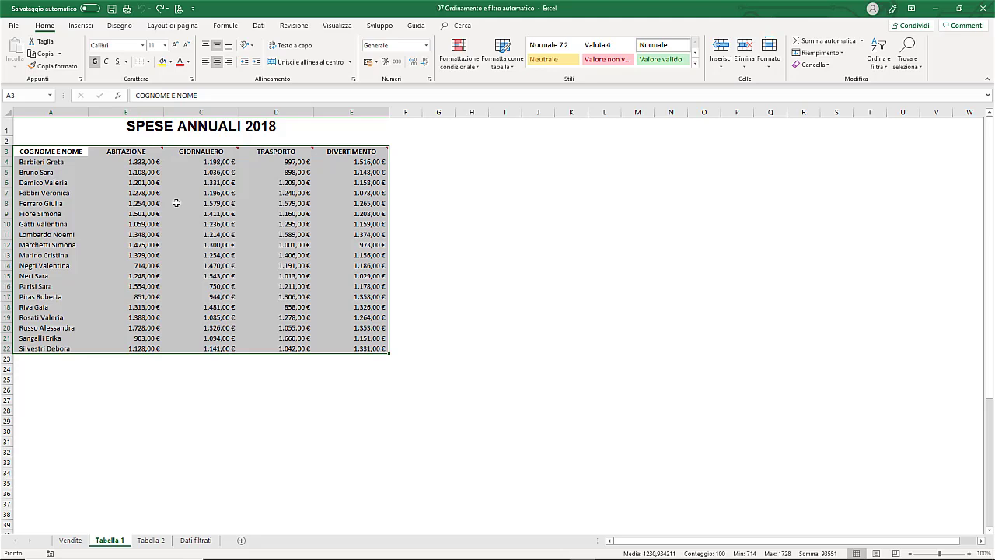
click(179, 203)
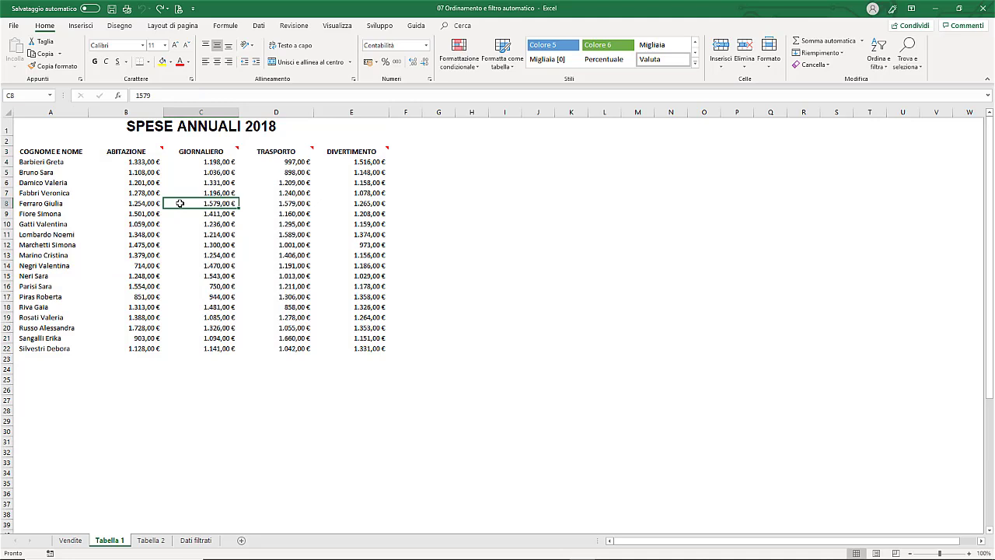
click(39, 141)
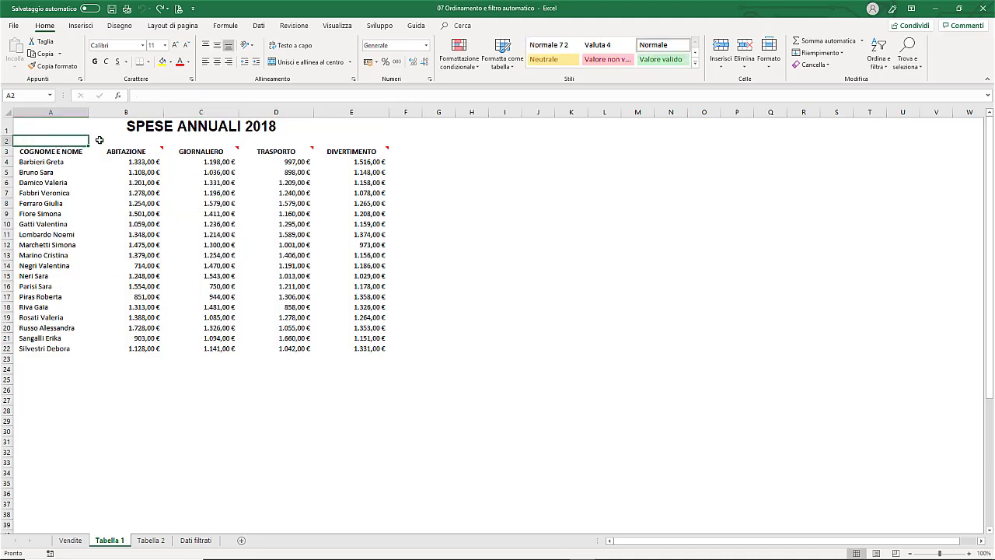
drag(99, 140, 424, 138)
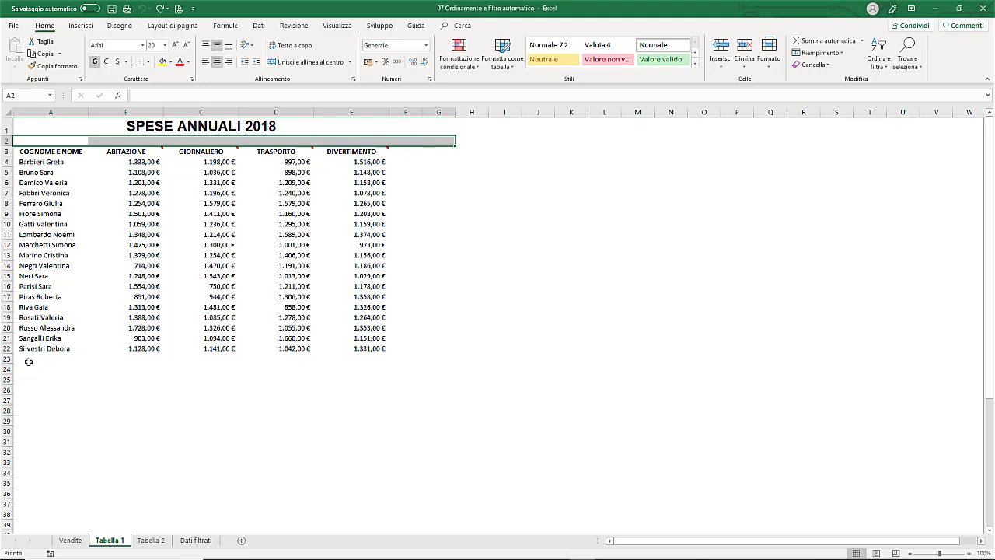
drag(28, 362, 414, 358)
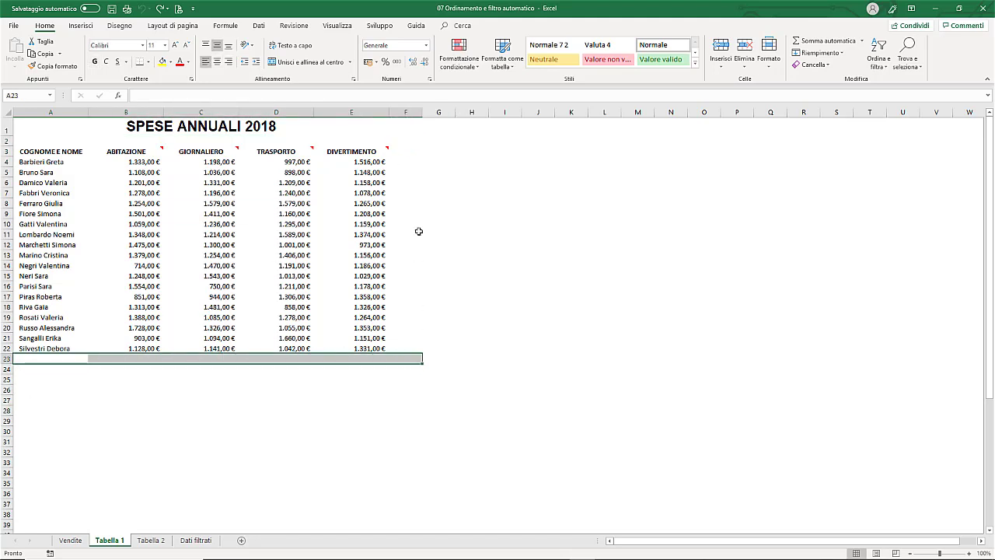
drag(402, 126, 406, 386)
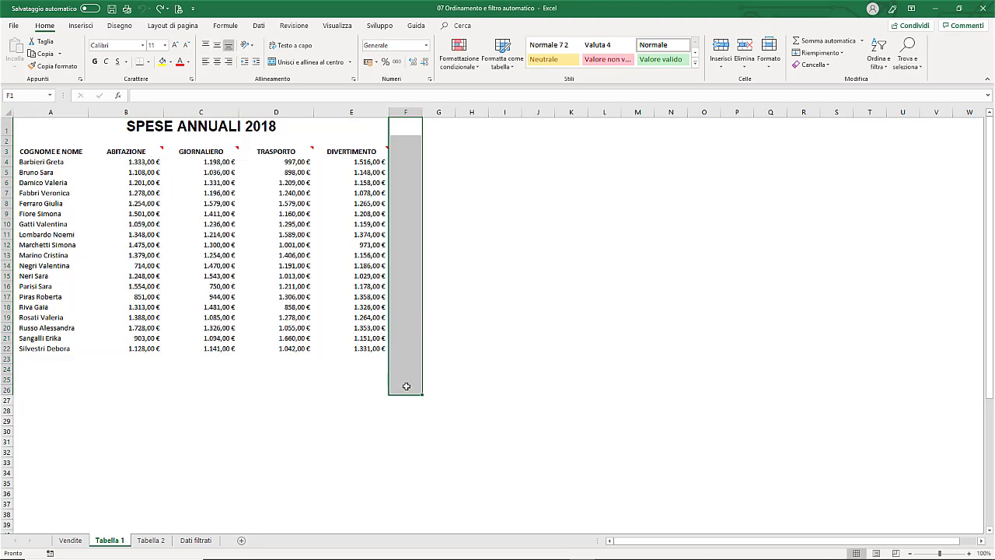
click(219, 233)
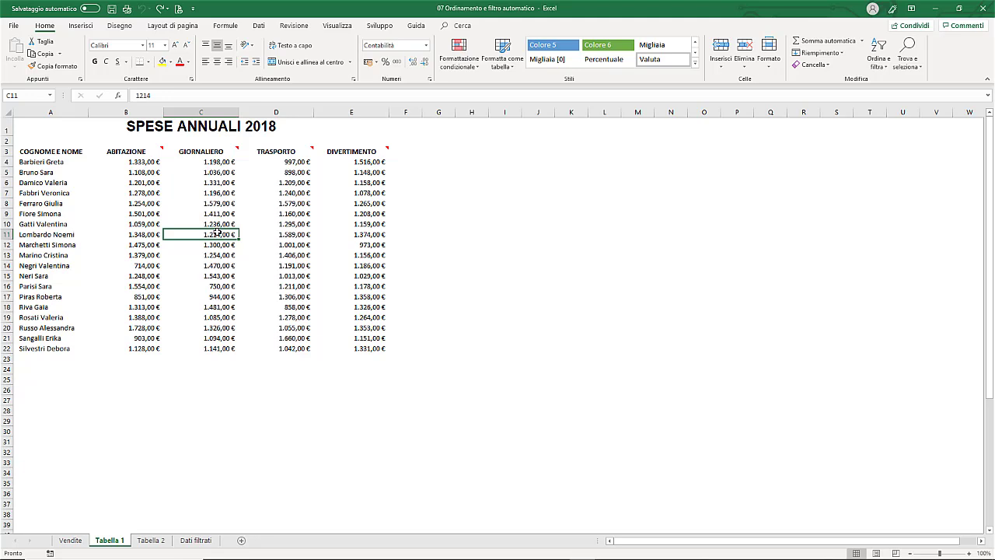
click(82, 27)
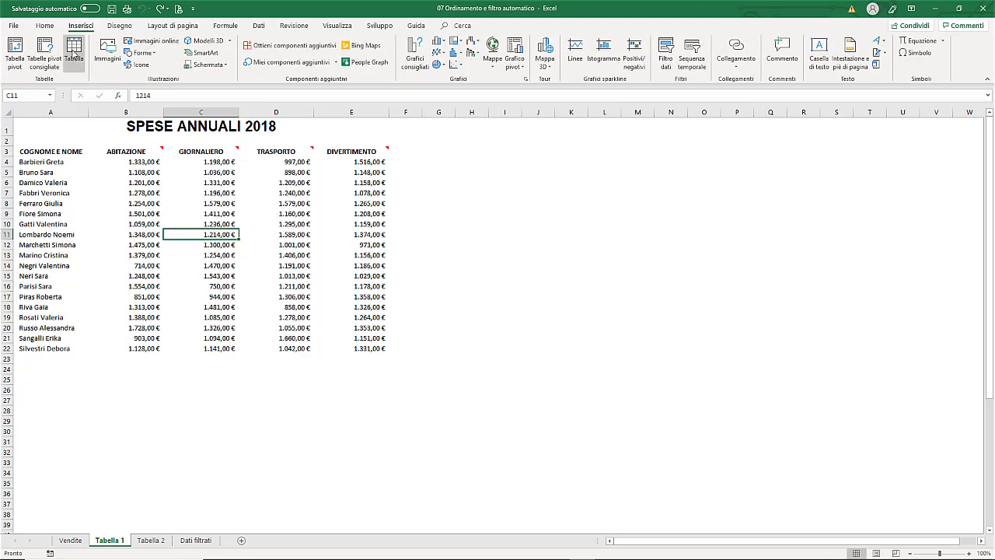
click(74, 51)
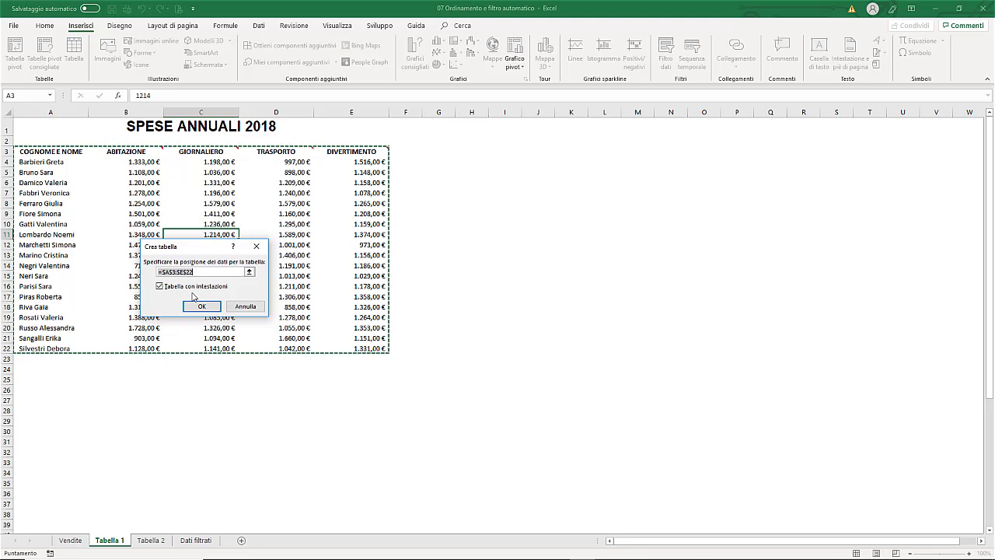
click(202, 307)
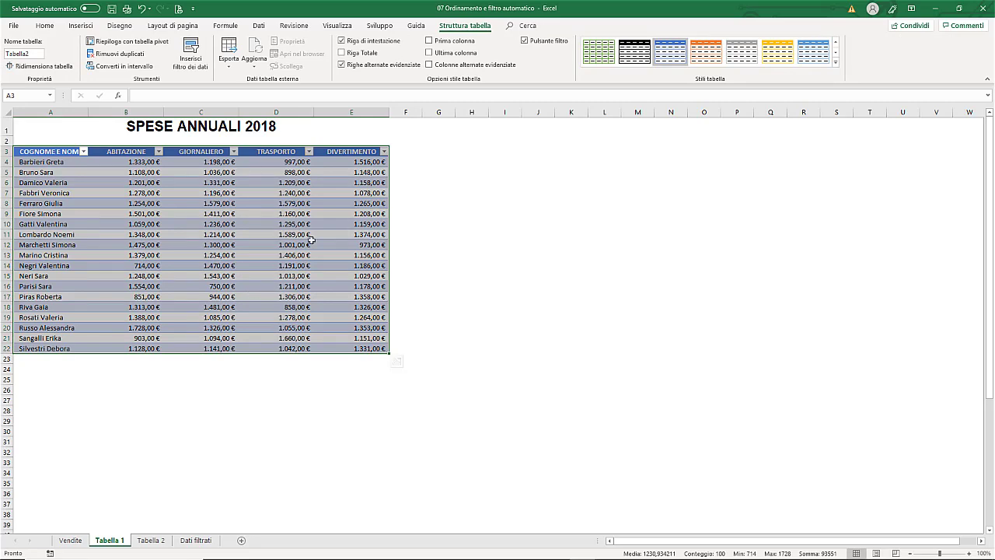
click(837, 65)
click(670, 228)
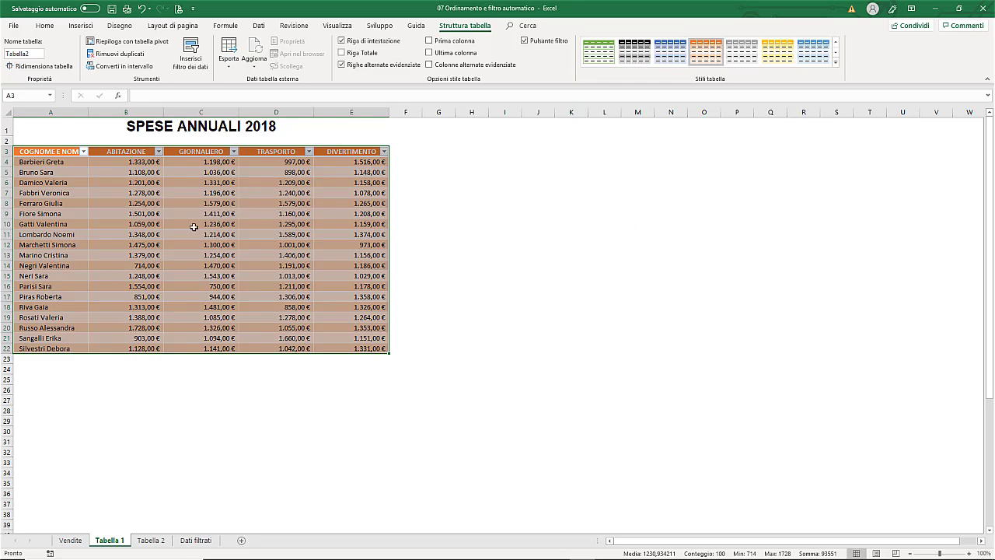
click(140, 8)
click(141, 8)
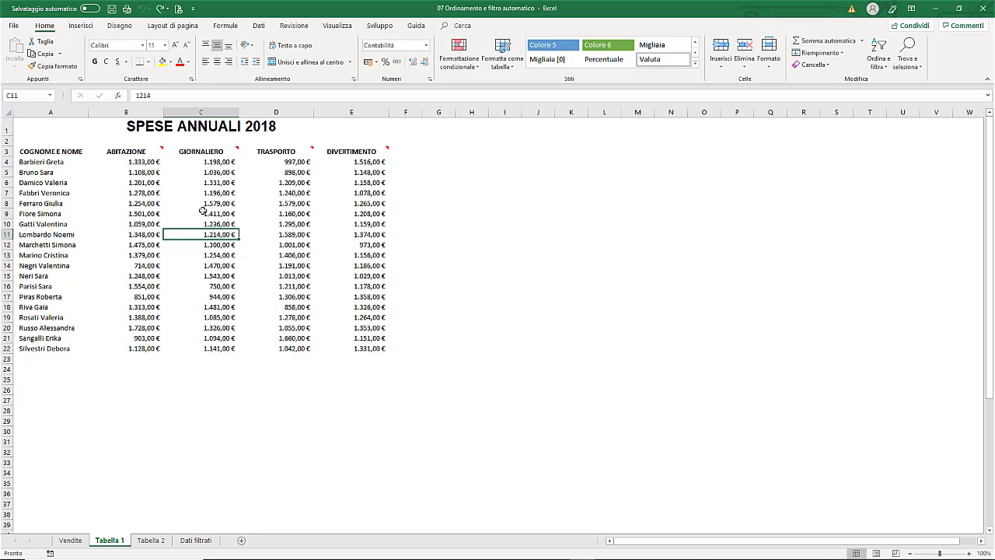
click(202, 210)
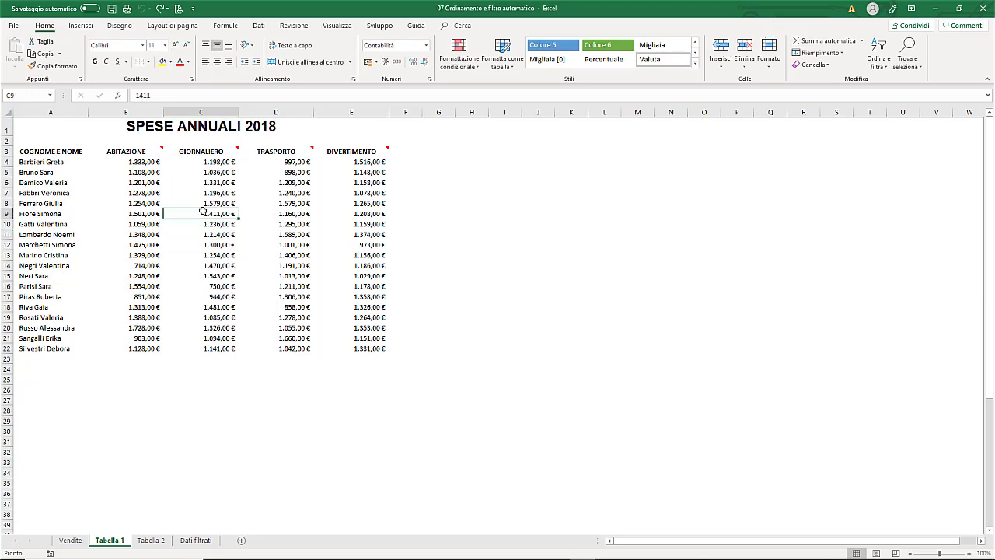
- Convert the range A3:E22 into an Excel table with headers
key(ctrl+t)
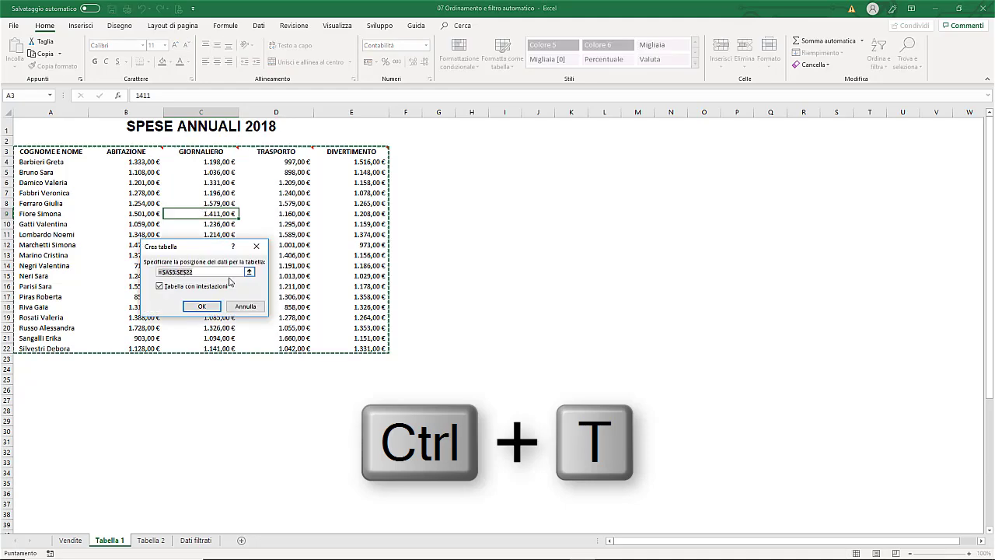
click(204, 306)
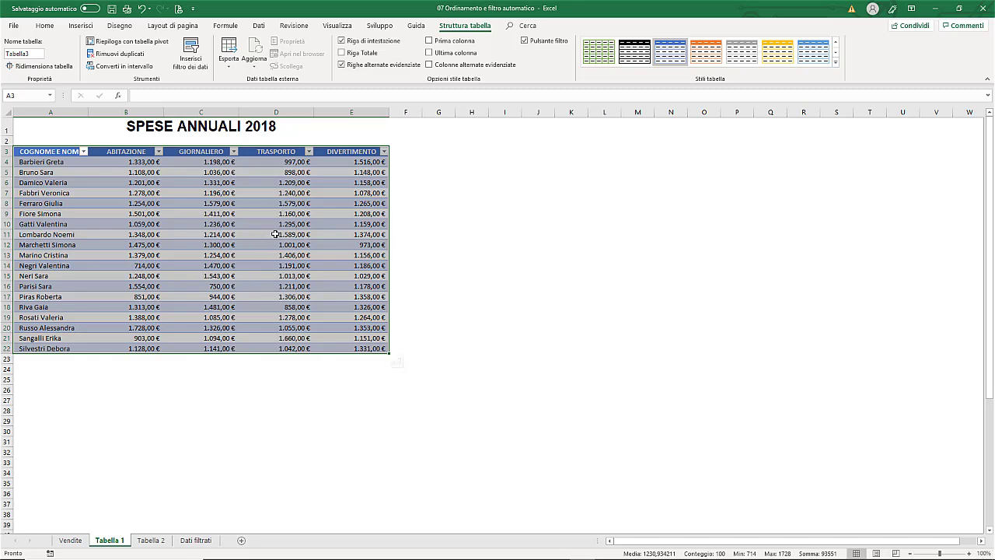
click(275, 234)
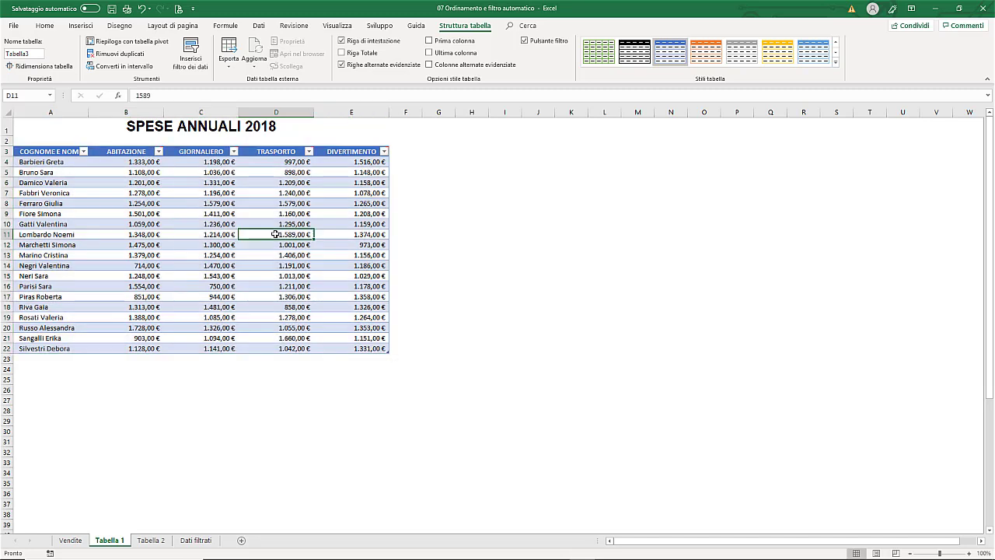
- Apply the orange medium table style and turn the header row off and back on
click(836, 63)
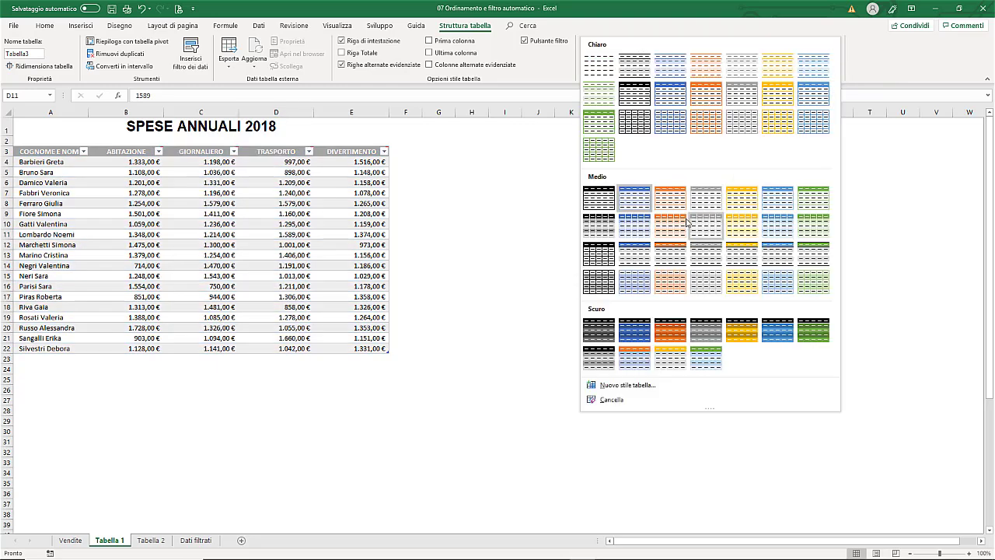
click(673, 224)
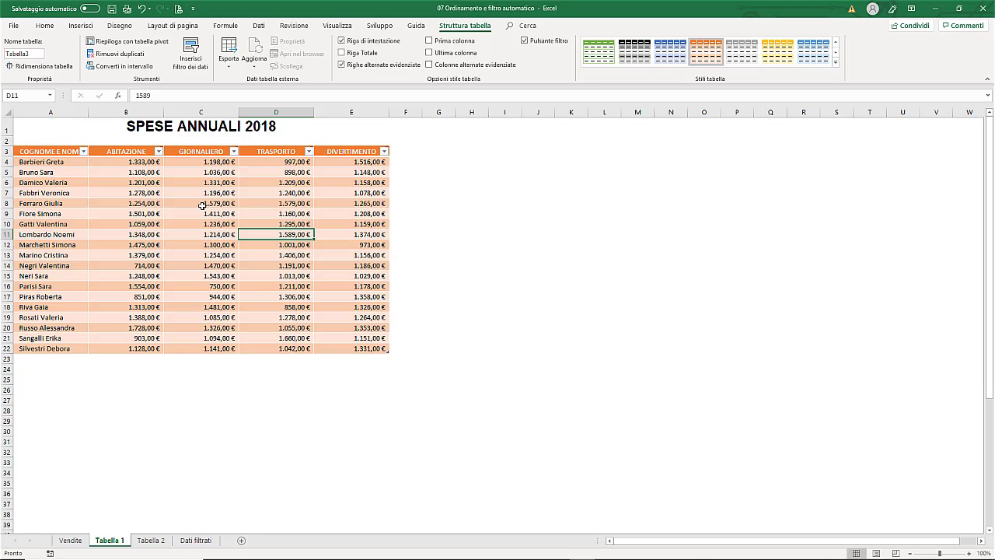
click(343, 42)
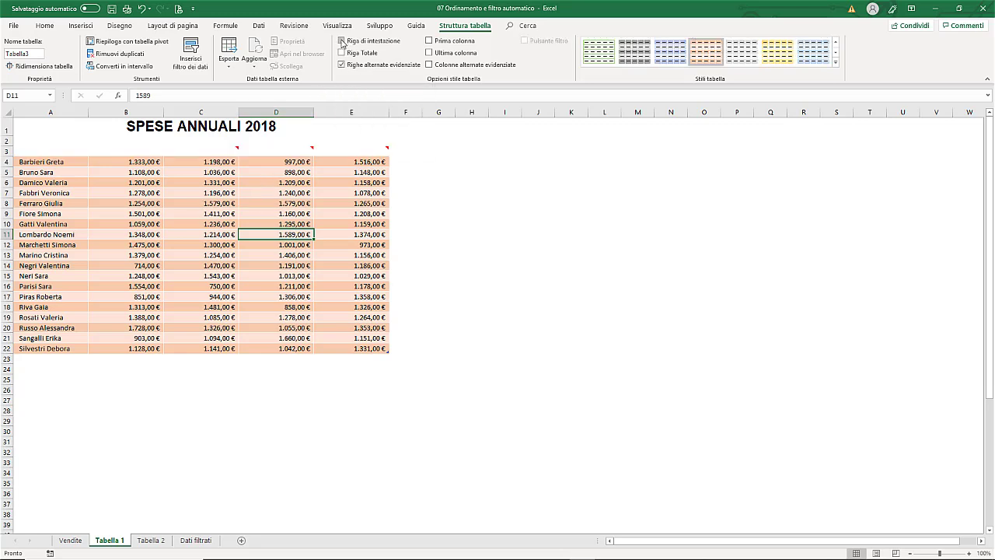
click(342, 42)
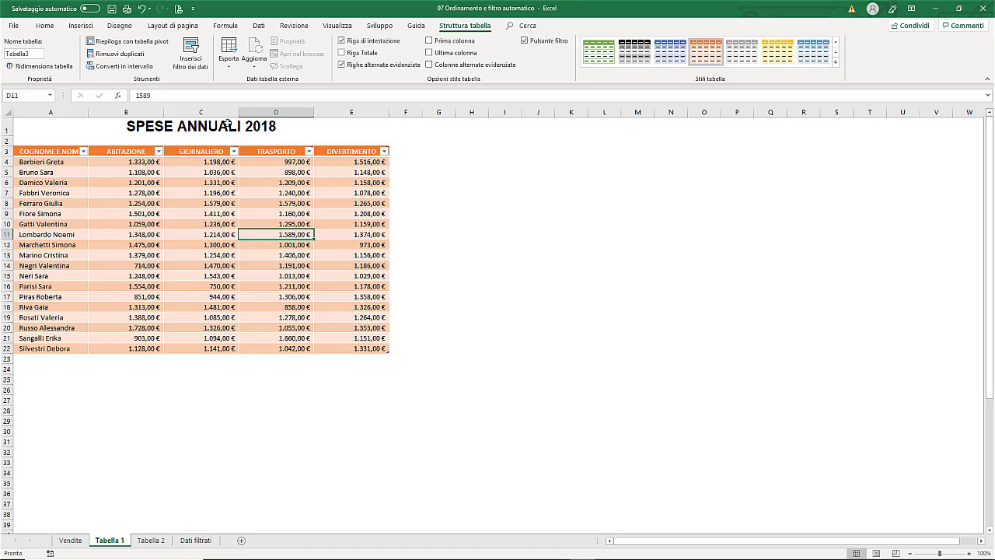
click(127, 153)
key(Delete)
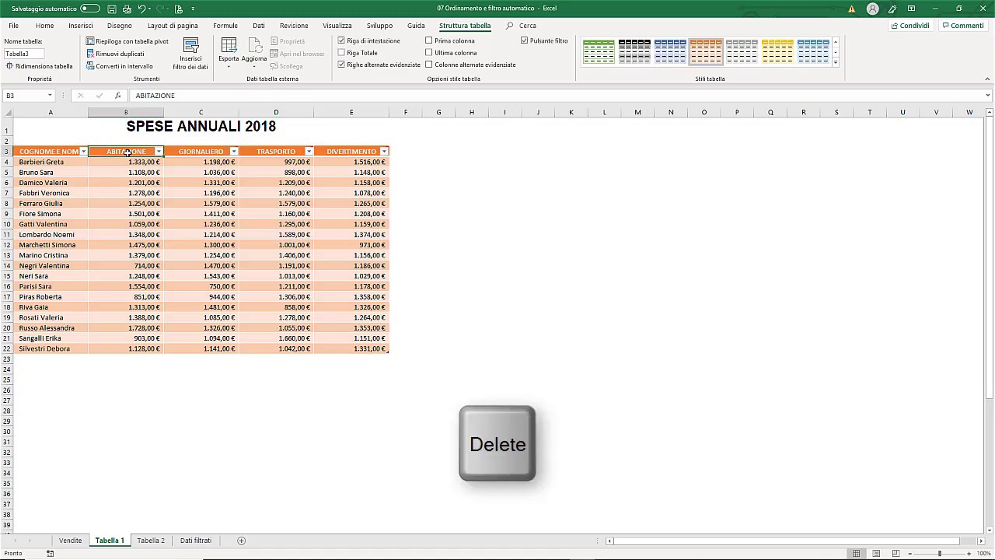
click(122, 164)
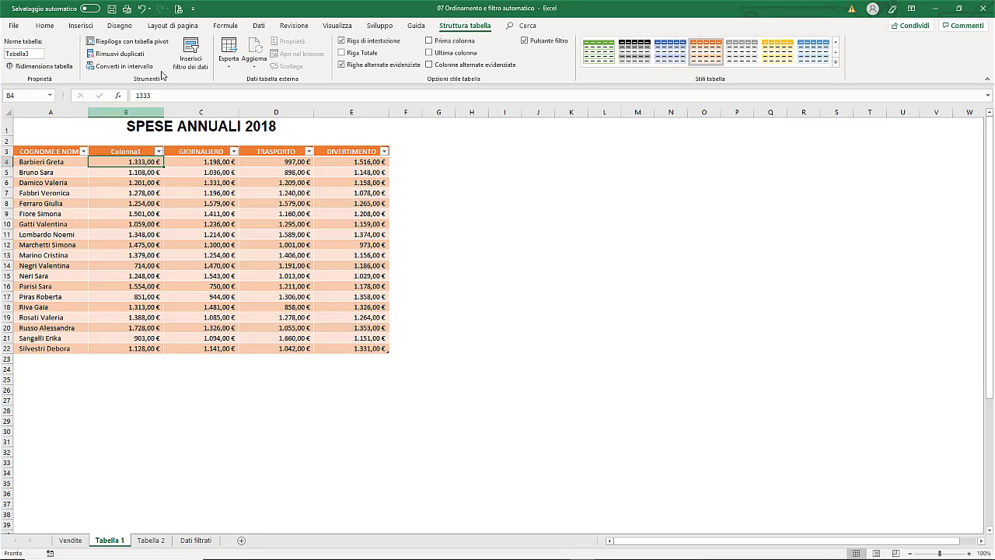
click(141, 9)
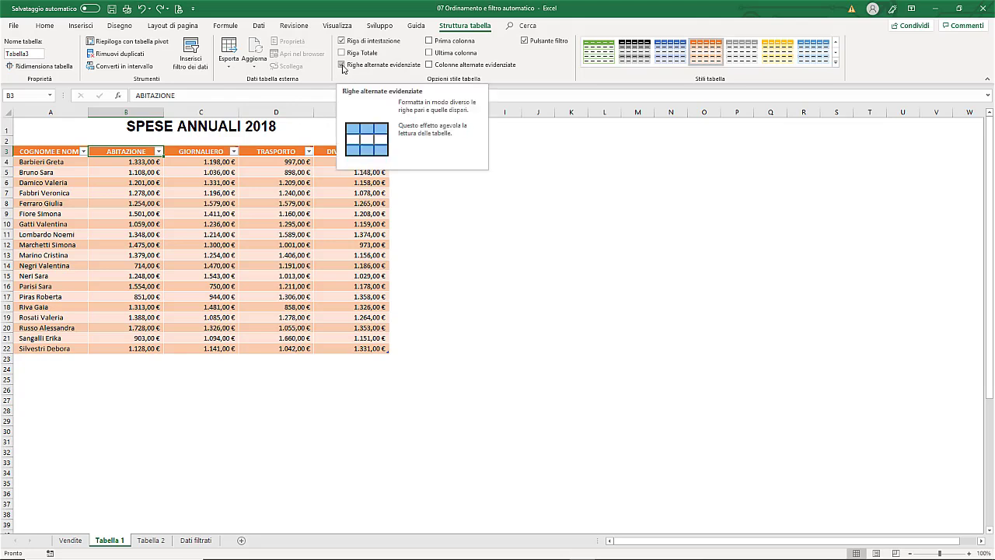
- Try banded columns instead of banded rows, then settle on banded rows only
click(342, 66)
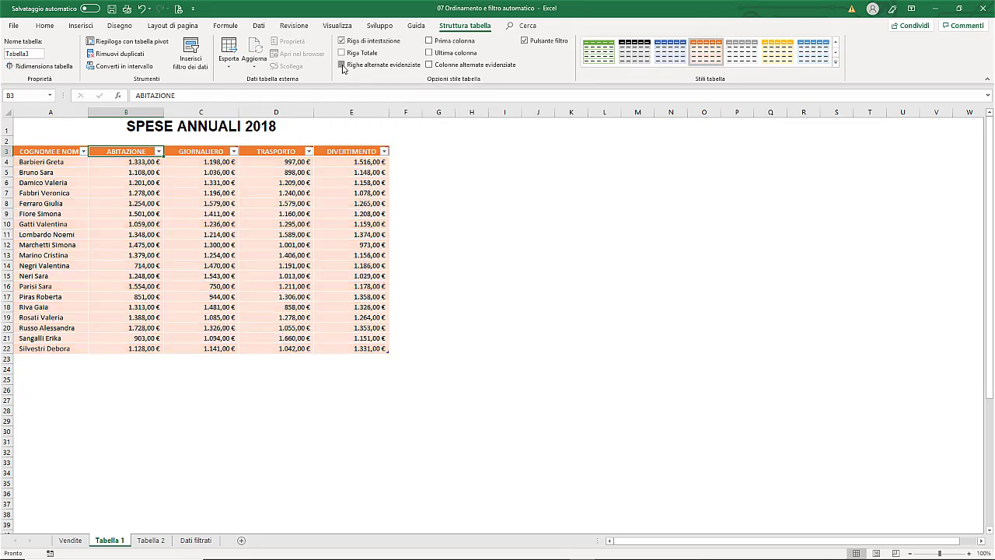
click(343, 66)
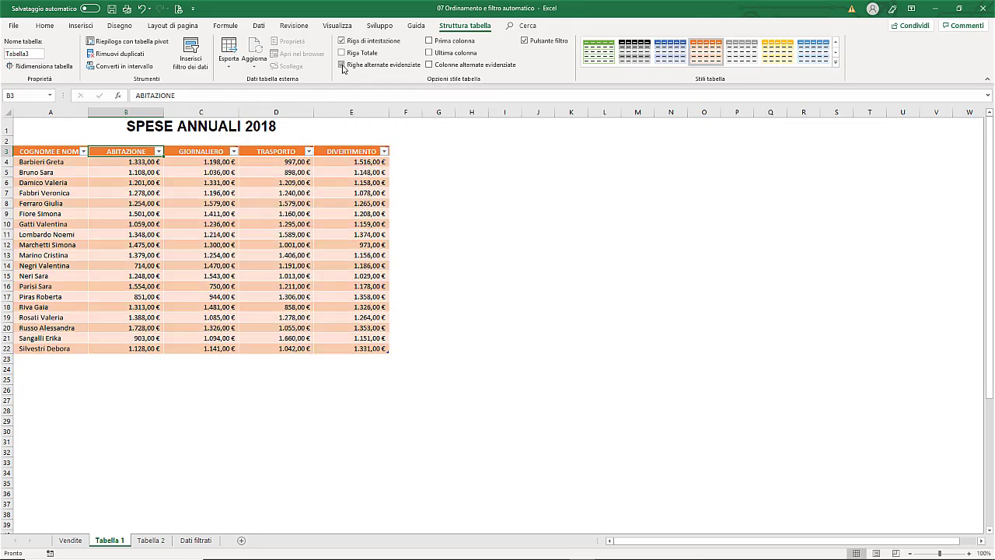
click(430, 65)
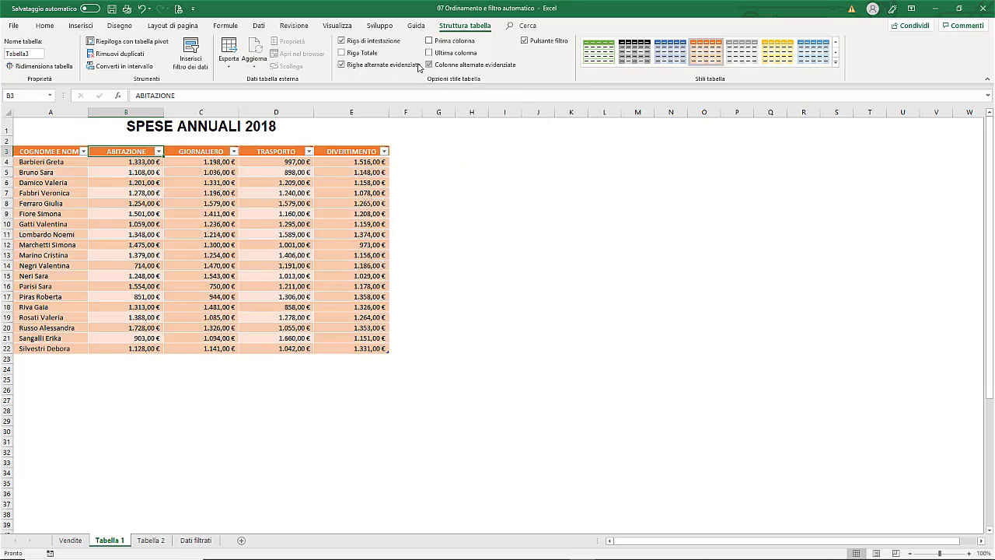
click(342, 66)
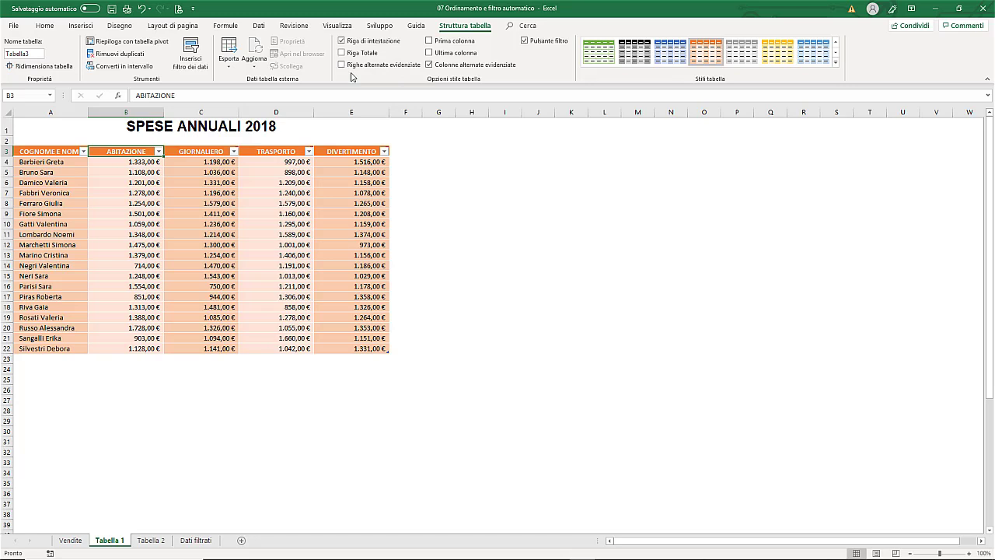
click(429, 64)
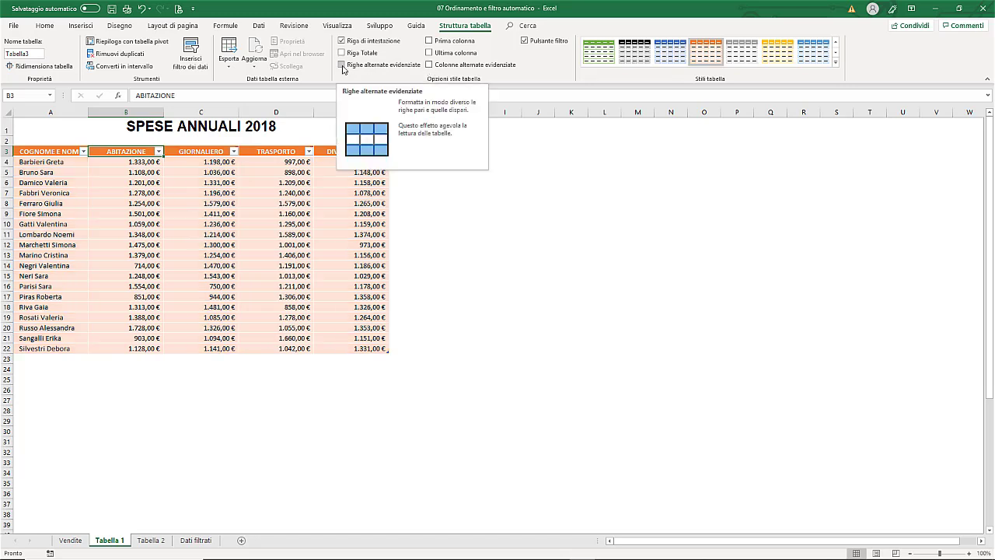
click(342, 65)
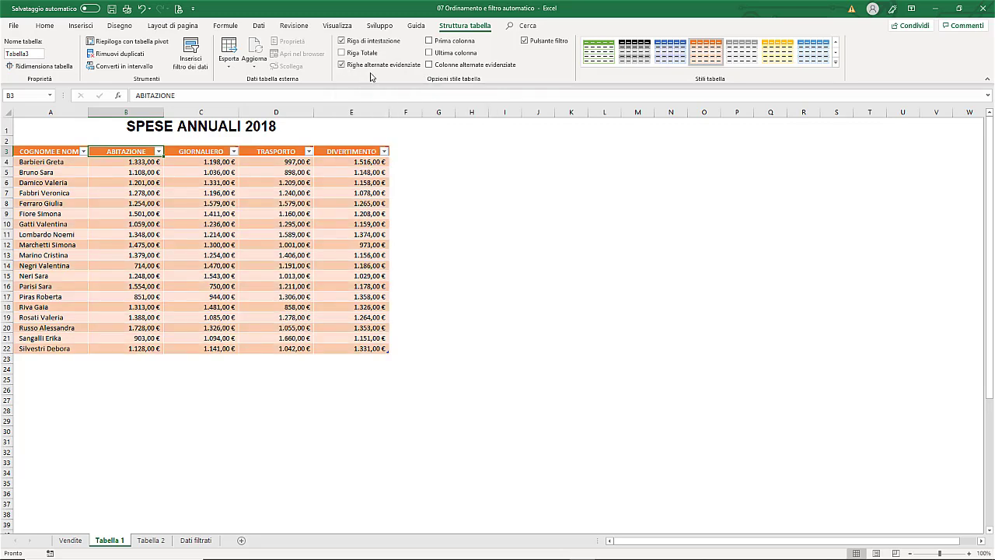
- Highlight the first and last columns and apply the solid orange medium table style
click(429, 41)
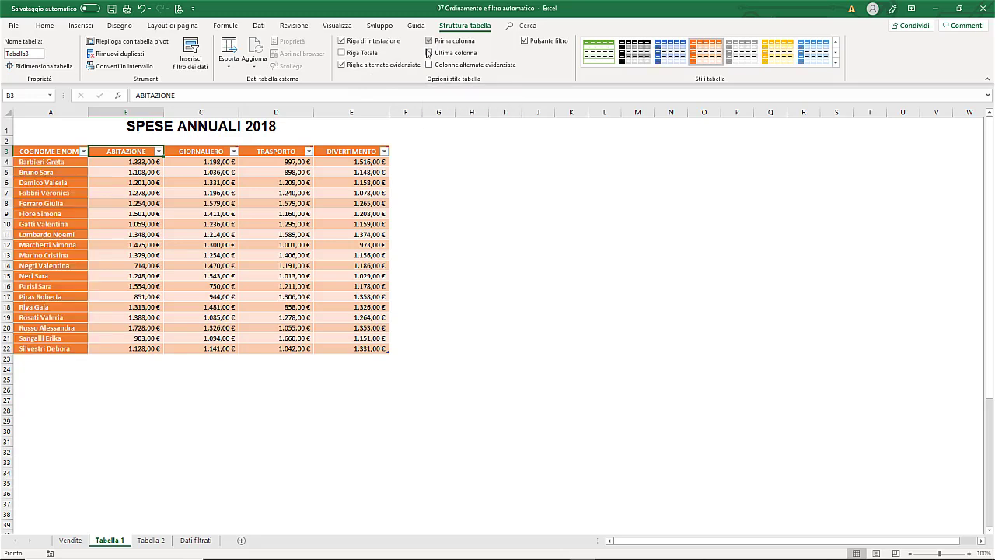
click(429, 53)
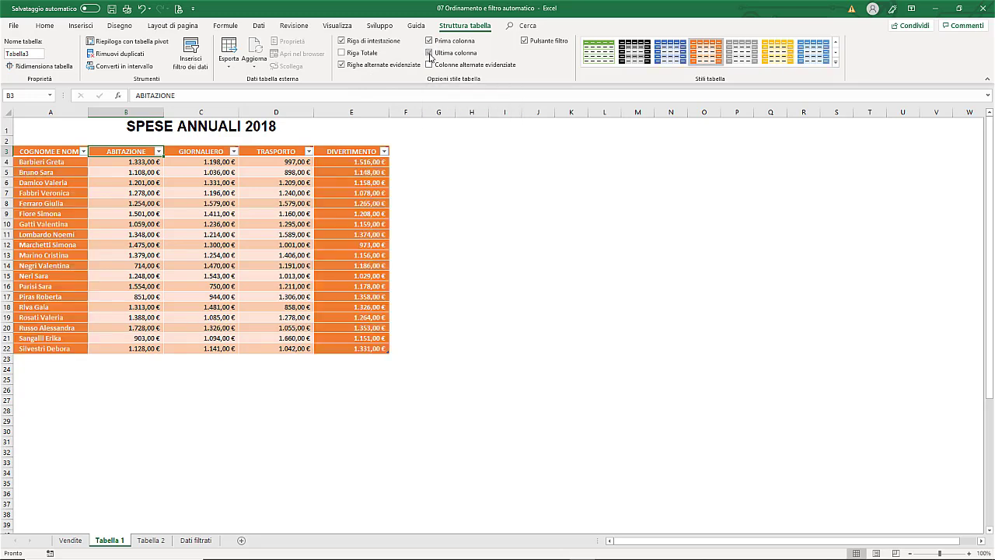
click(837, 63)
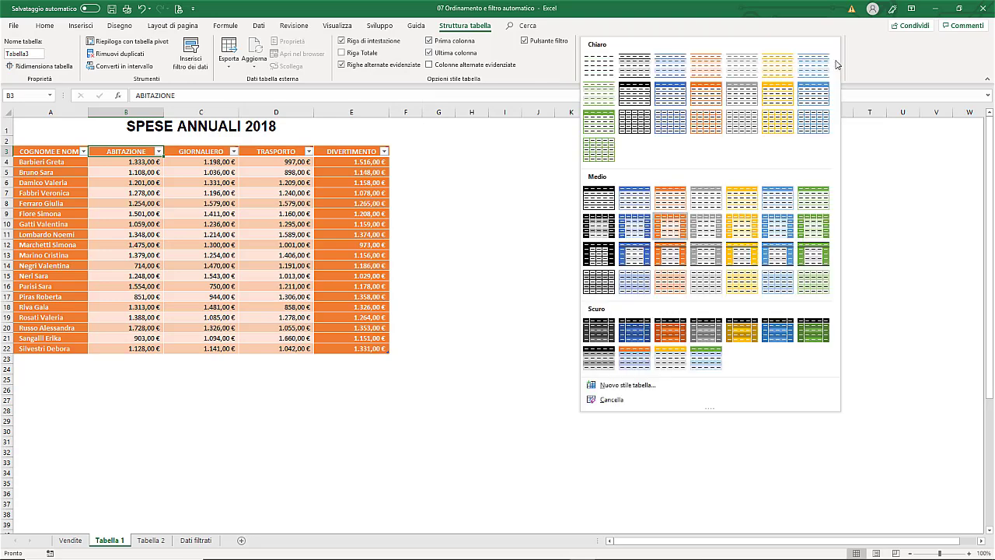
click(706, 94)
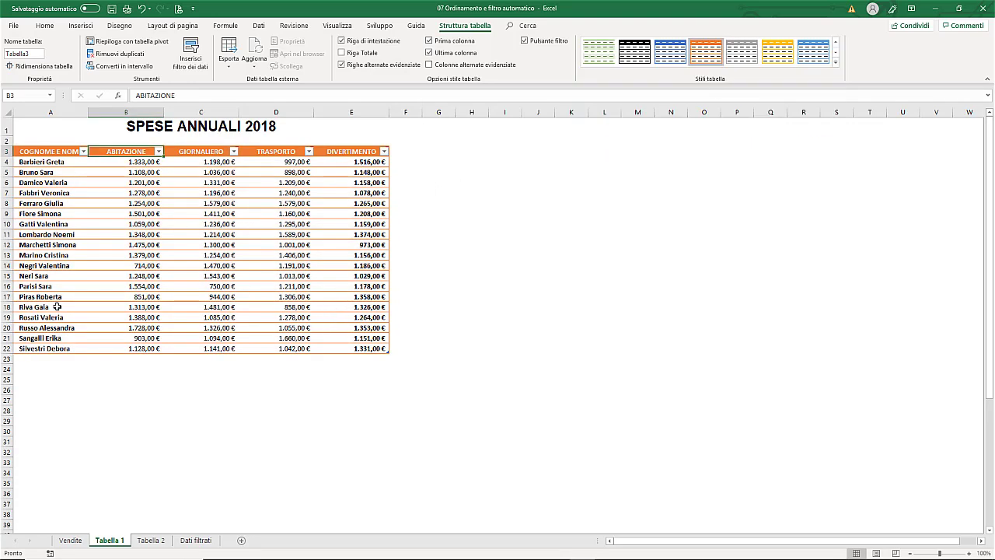
click(837, 64)
click(671, 198)
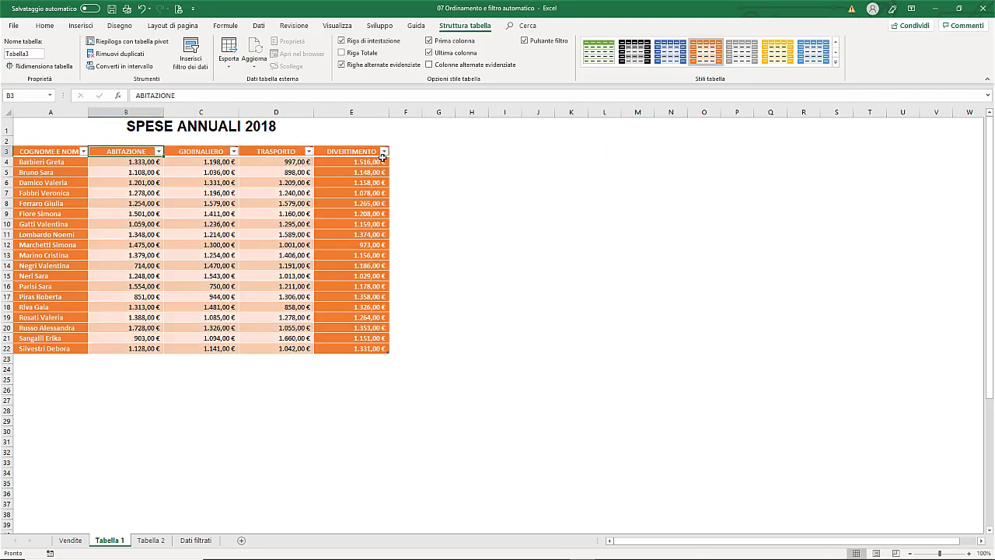
click(525, 40)
click(251, 224)
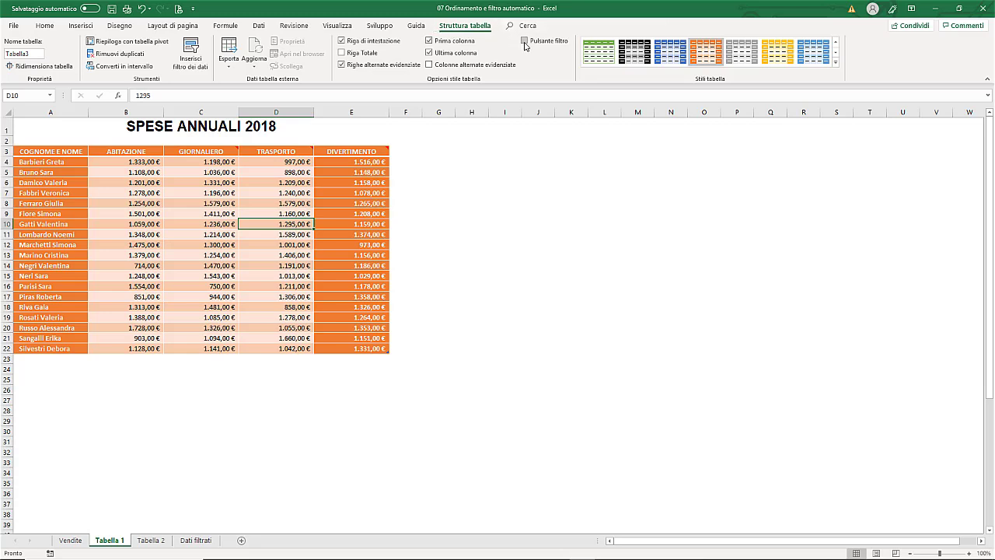
click(525, 41)
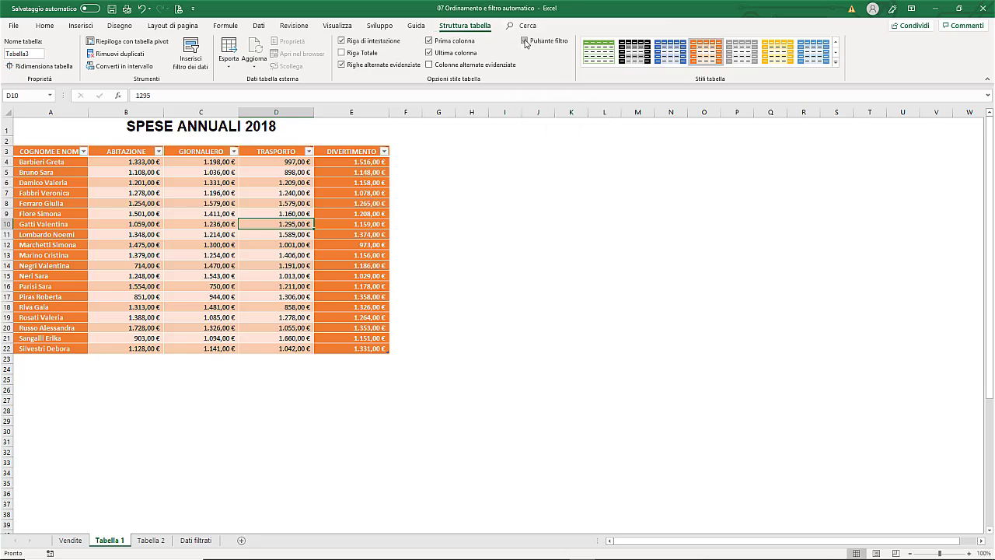
click(384, 152)
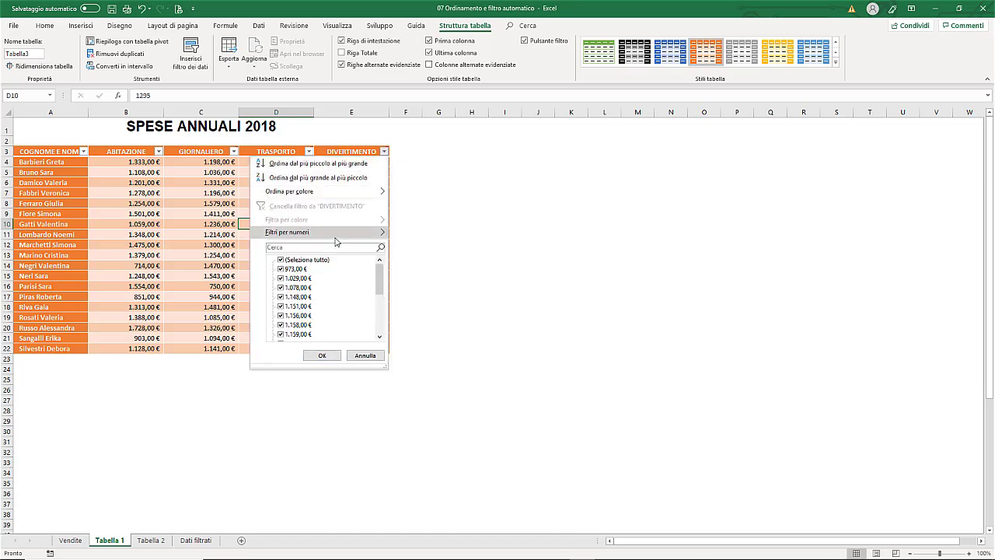
click(363, 355)
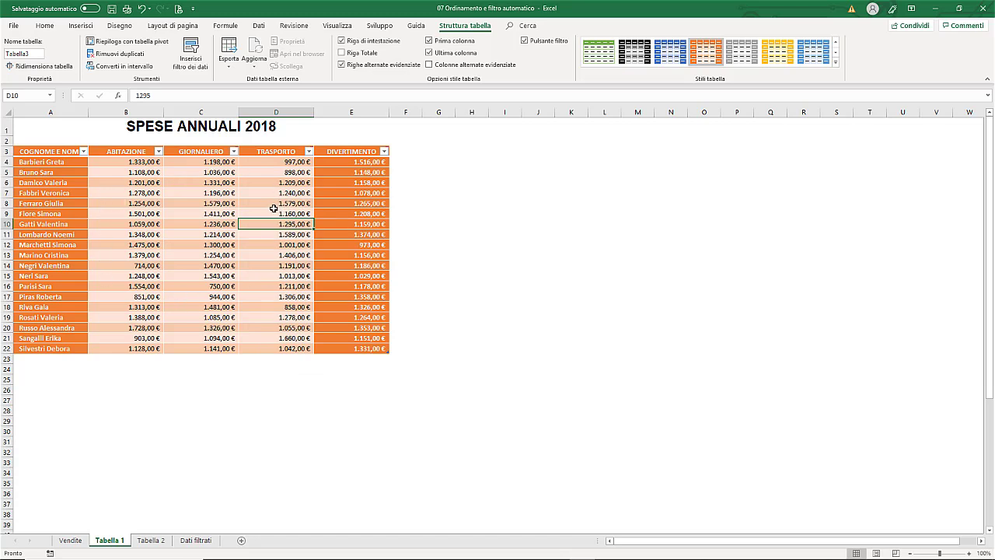
click(31, 55)
- Change the table name from Tabella3 to SpeseAnnuali
double_click(31, 55)
text(SpeseAnnuali)
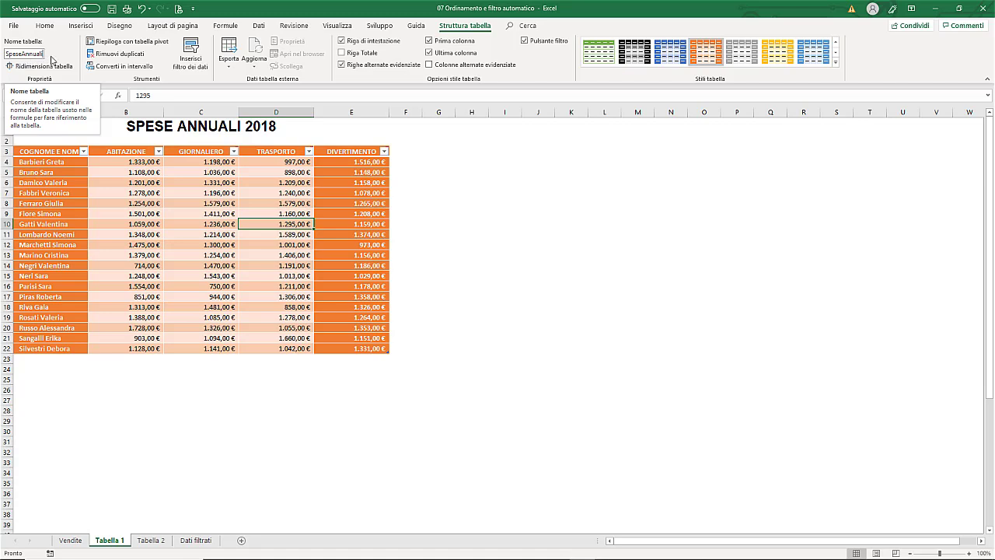
key(Return)
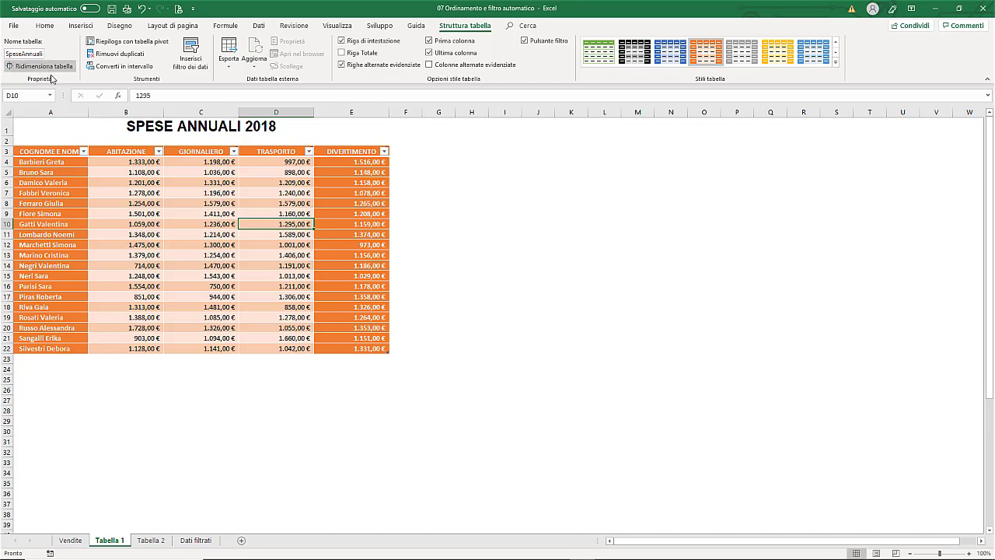
click(51, 97)
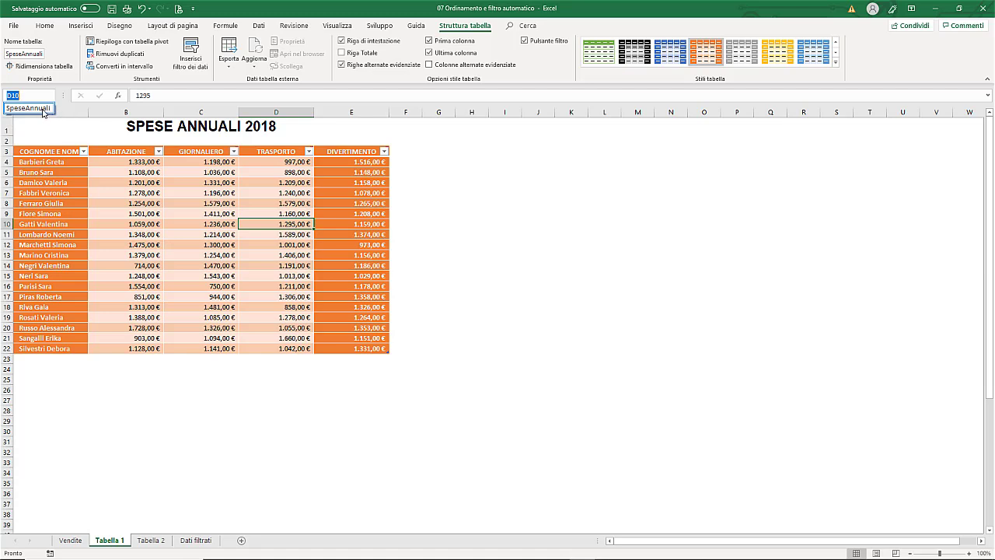
click(42, 111)
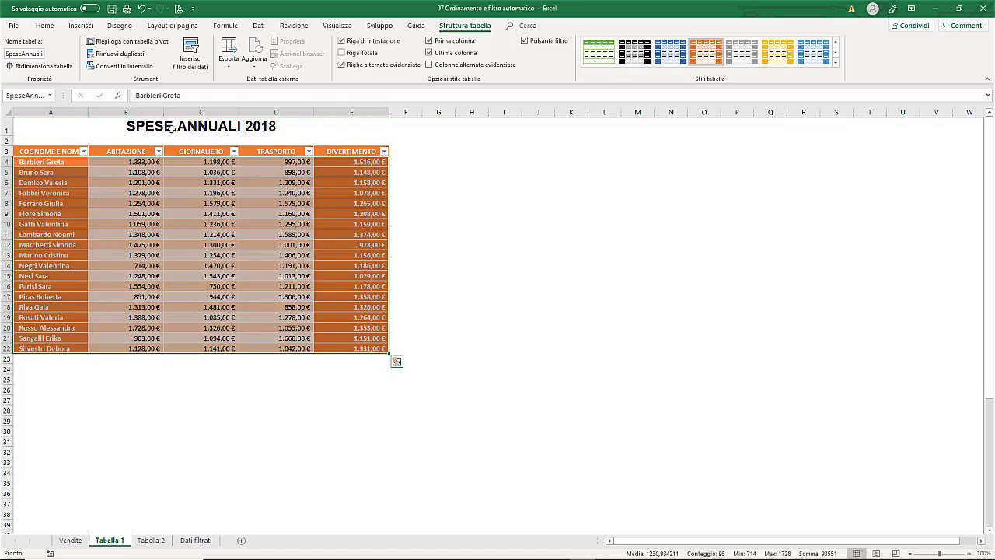
click(169, 128)
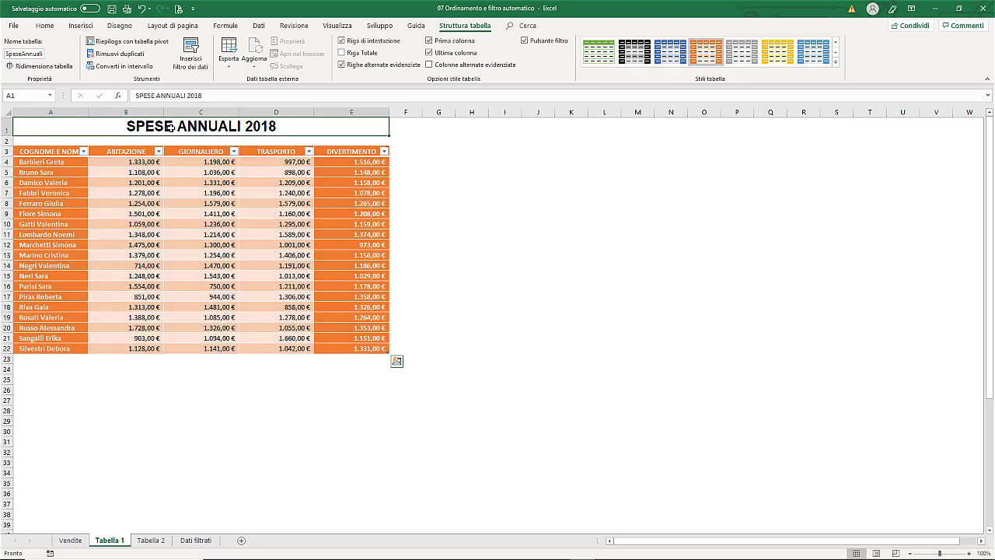
click(52, 96)
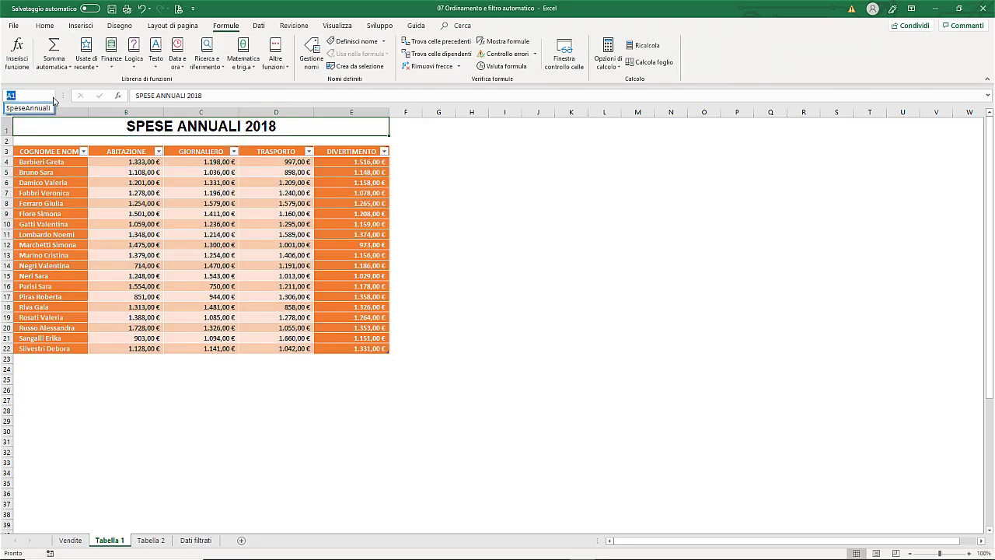
click(96, 125)
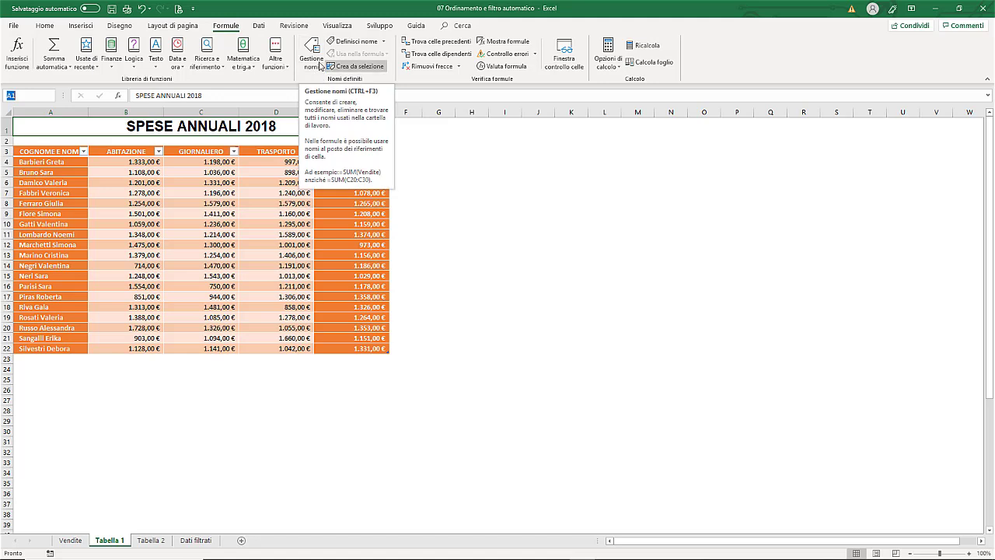
click(313, 61)
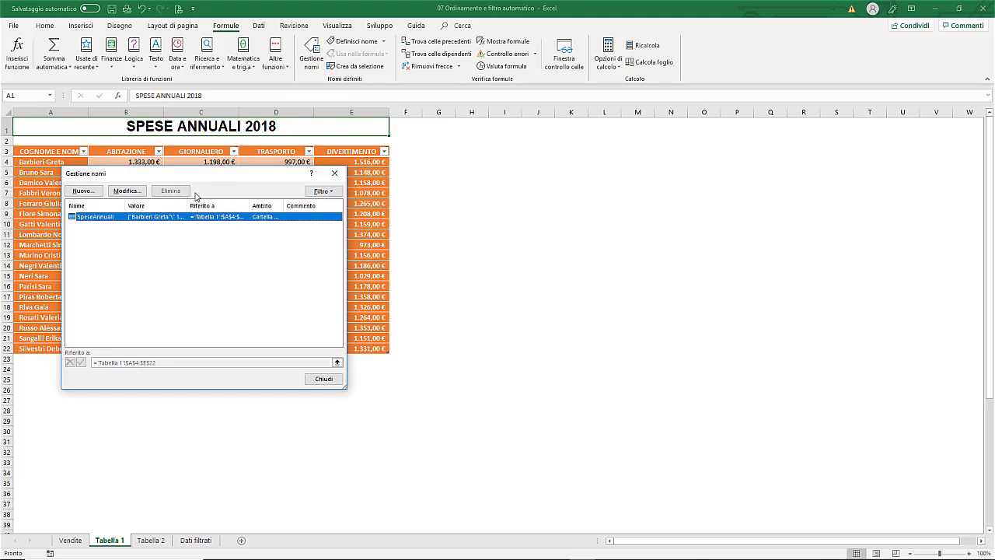
click(323, 379)
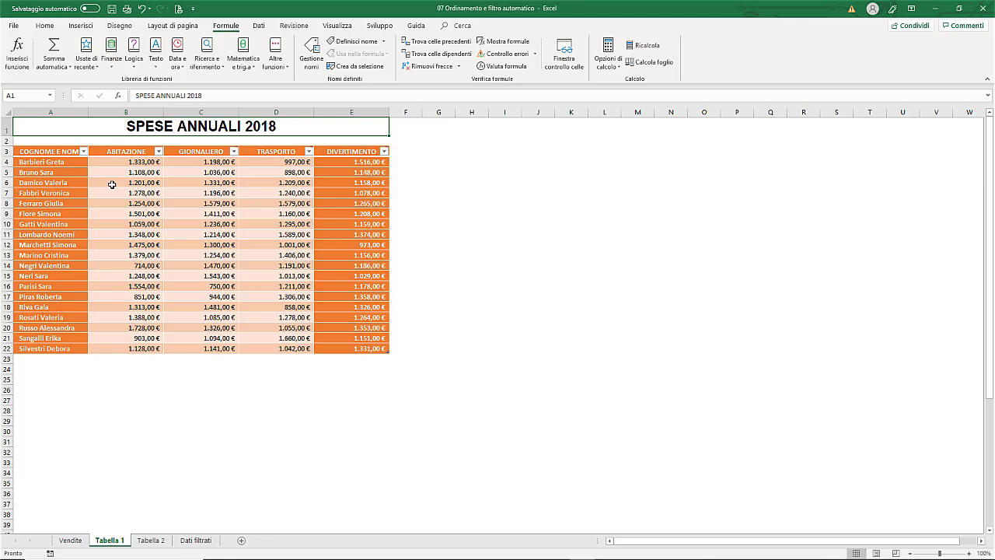
click(58, 151)
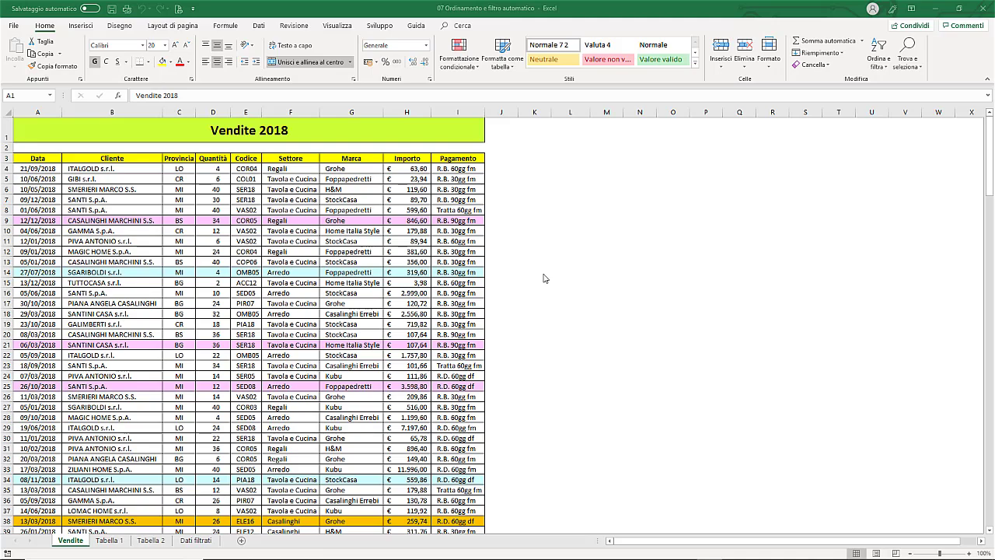
scroll(545, 278, down, 5)
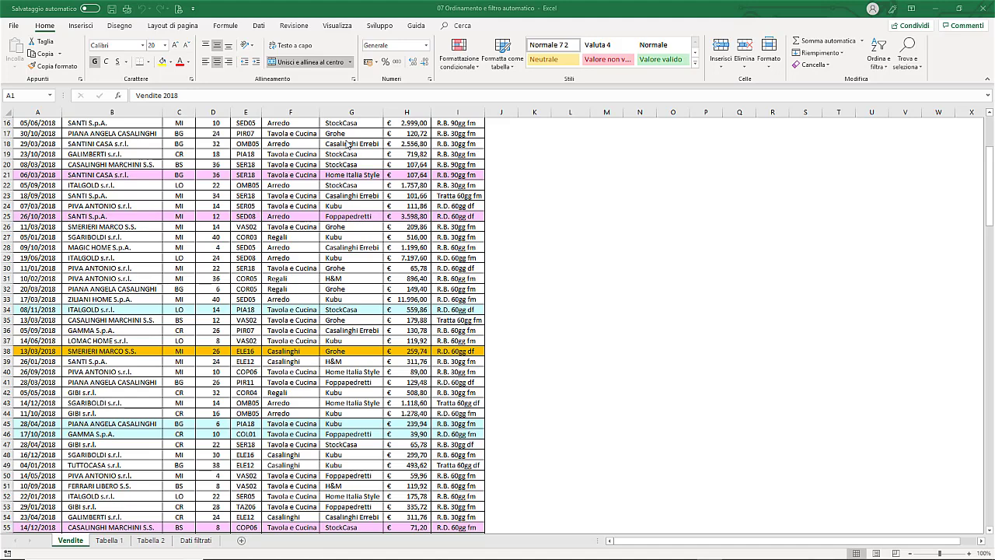
click(108, 540)
scroll(234, 127, up, 2)
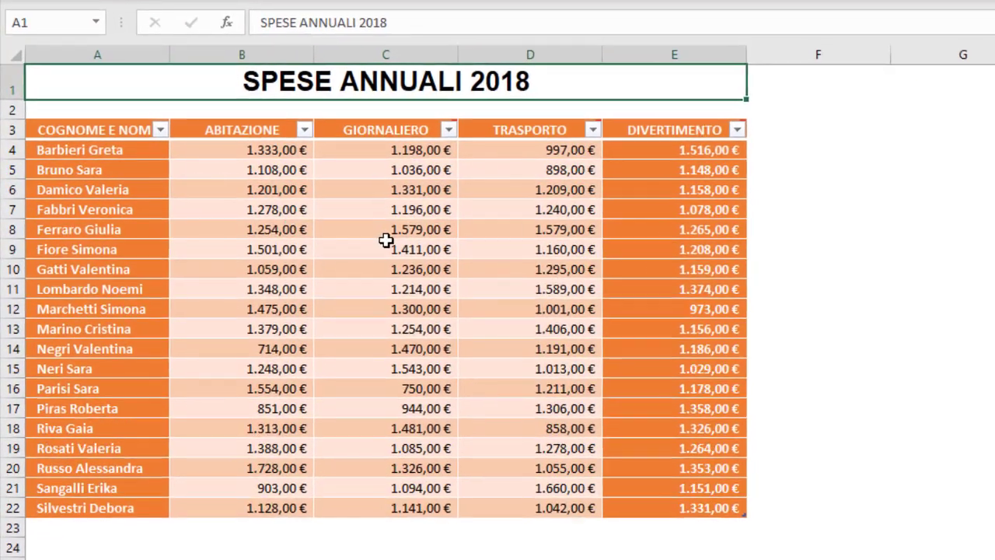
click(386, 241)
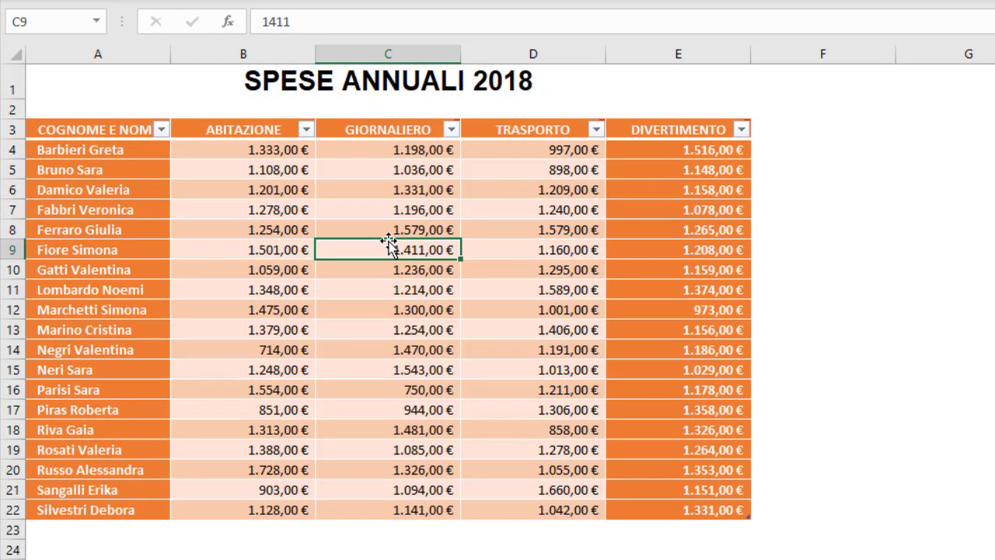
scroll(388, 243, down, 3)
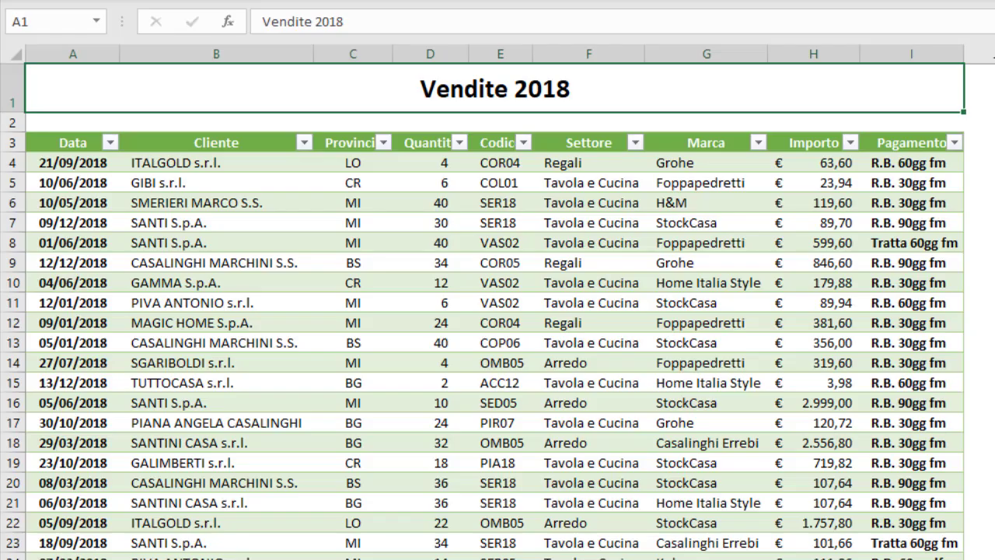
click(329, 395)
scroll(330, 394, down, 3)
scroll(330, 395, down, 6)
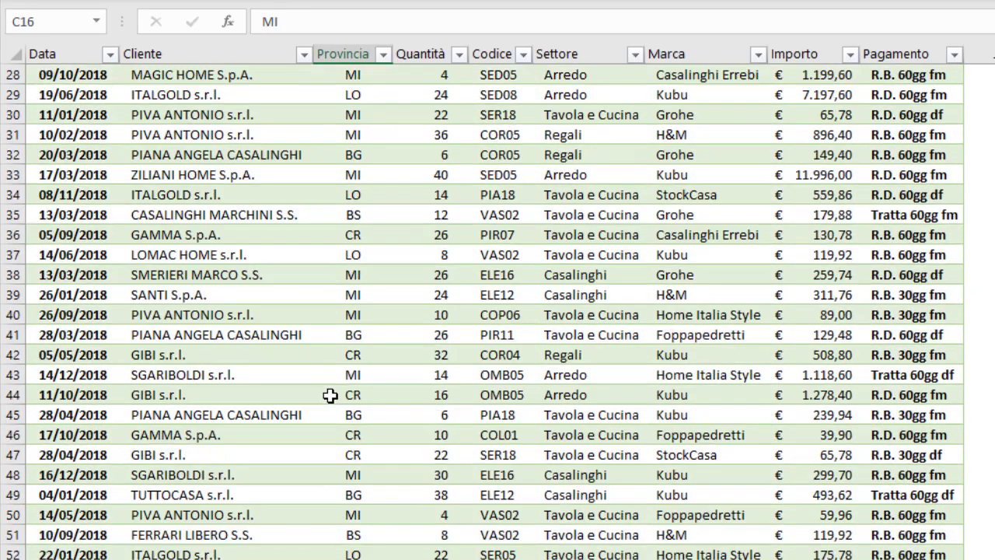
scroll(666, 142, down, 3)
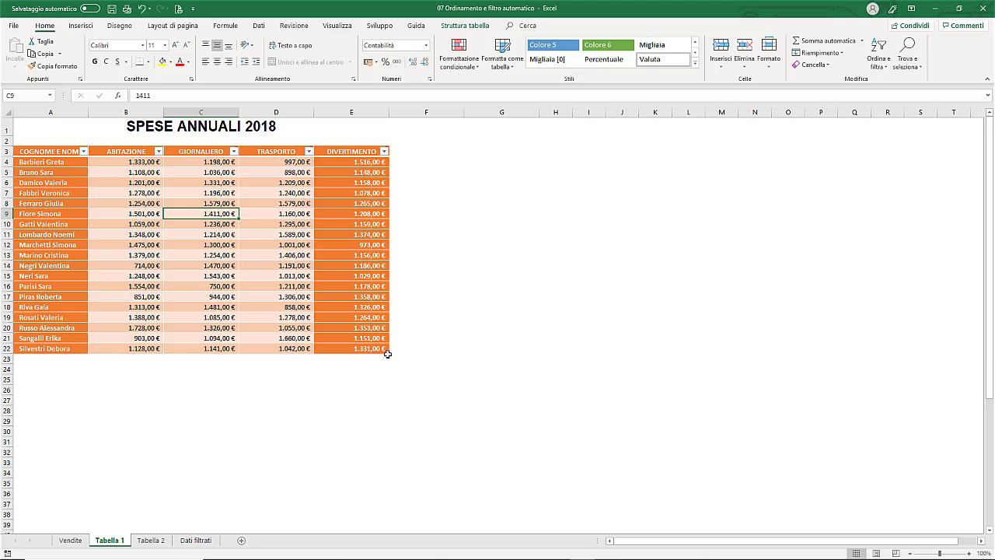
drag(387, 351, 507, 414)
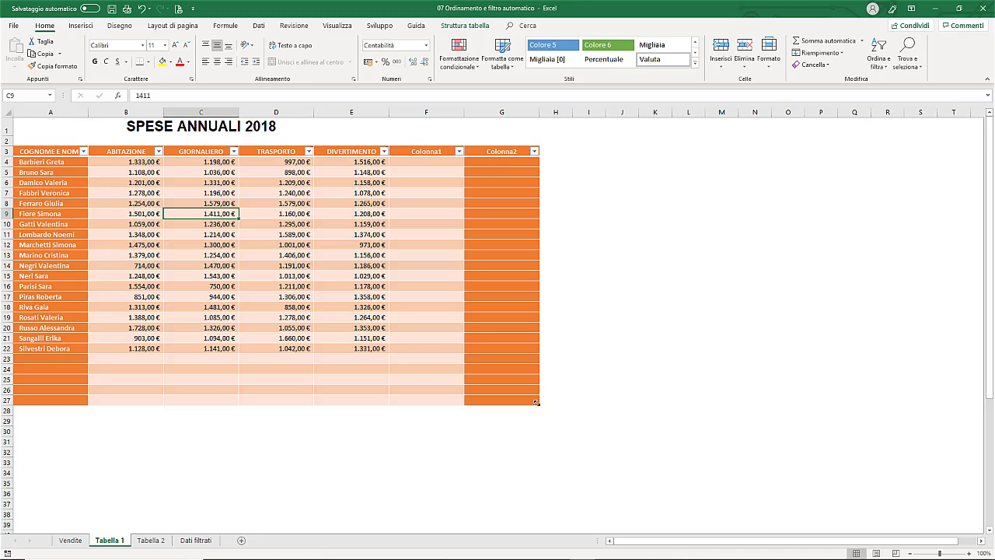
drag(509, 401, 394, 358)
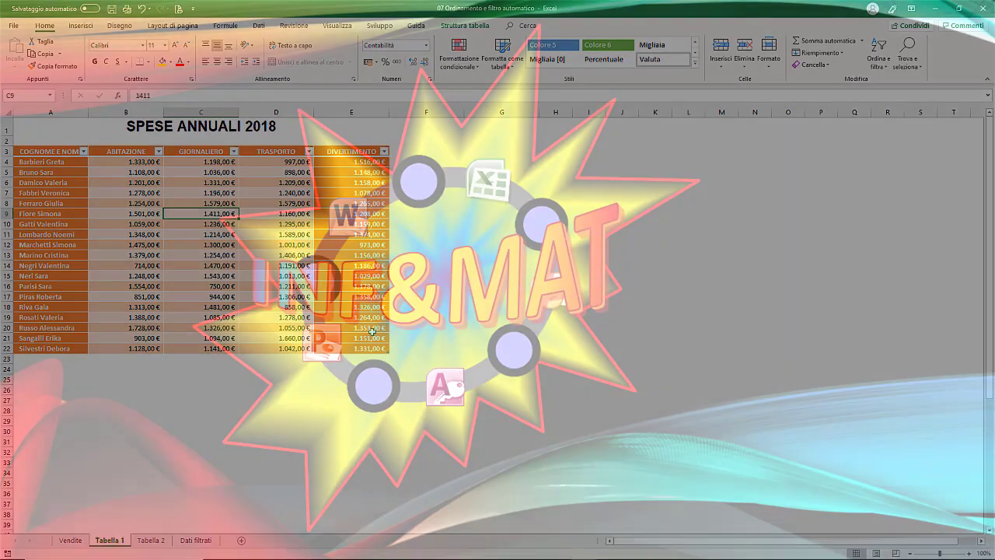
- Select the entire SpeseAnnuali table A3:E22, headers included, with Ctrl+A
click(227, 234)
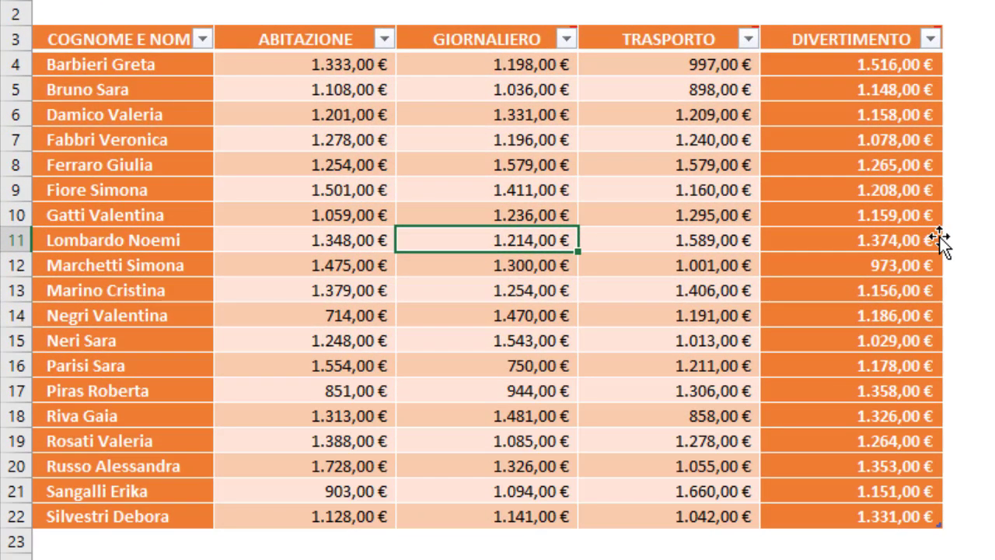
key(ctrl+a)
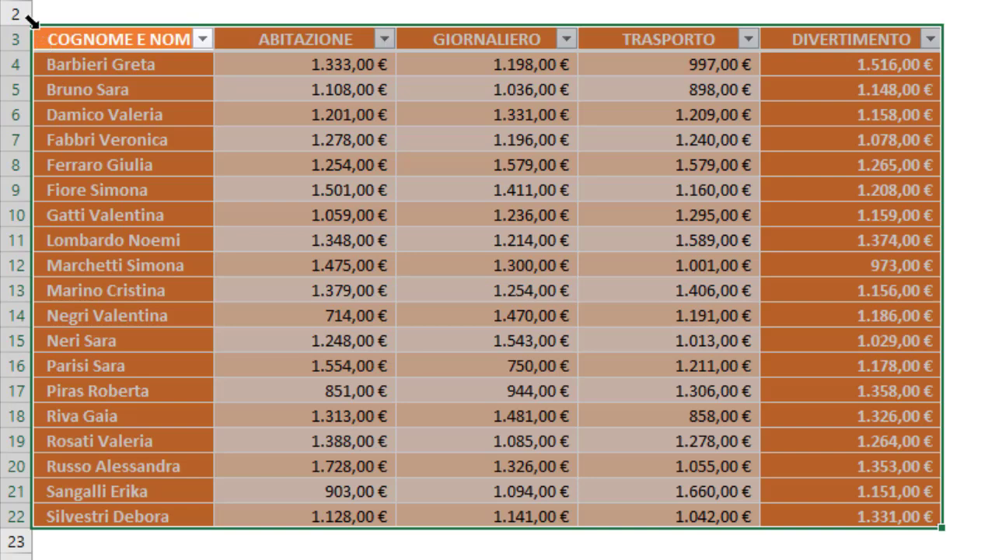
- Select the table's data rows only, then reselect them via SpeseAnnuali in the Name Box
click(29, 20)
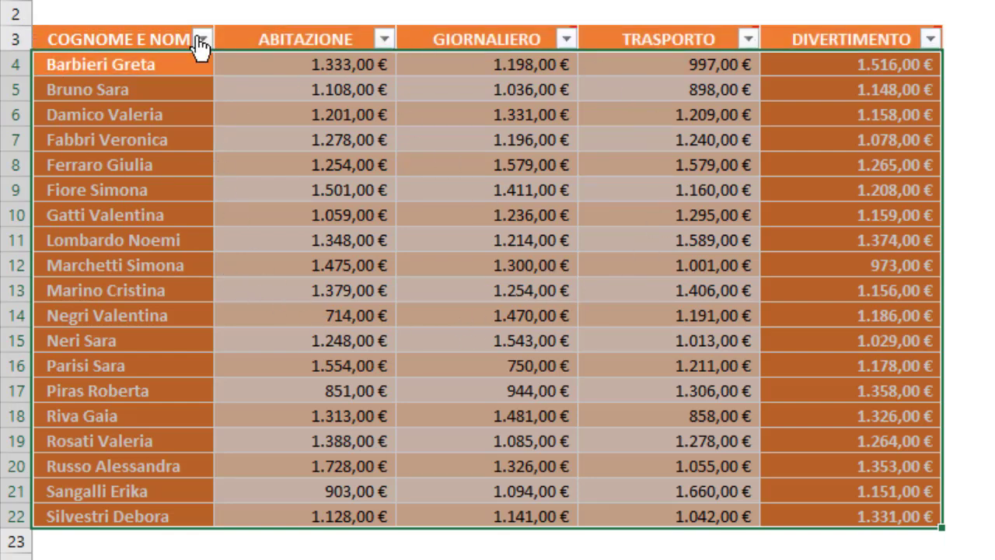
click(413, 196)
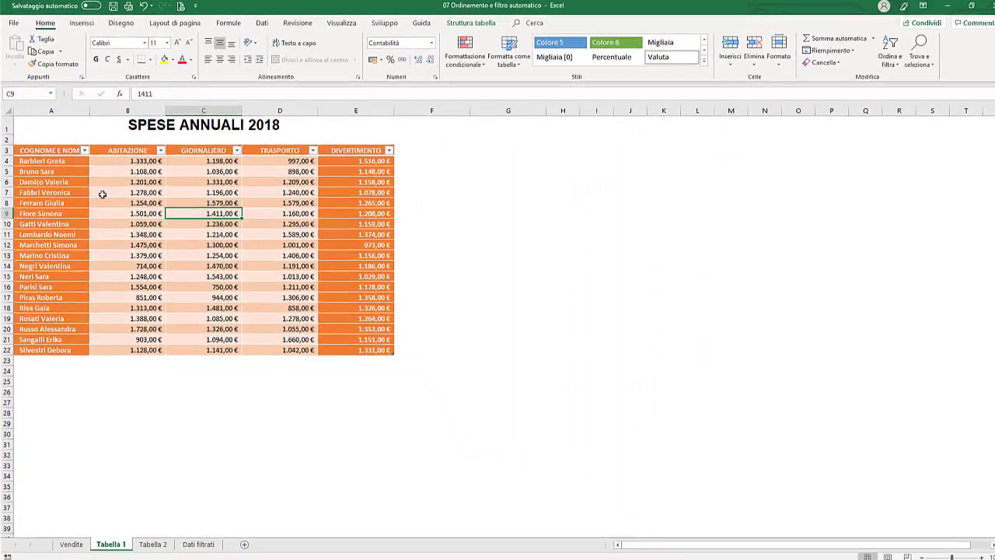
click(51, 97)
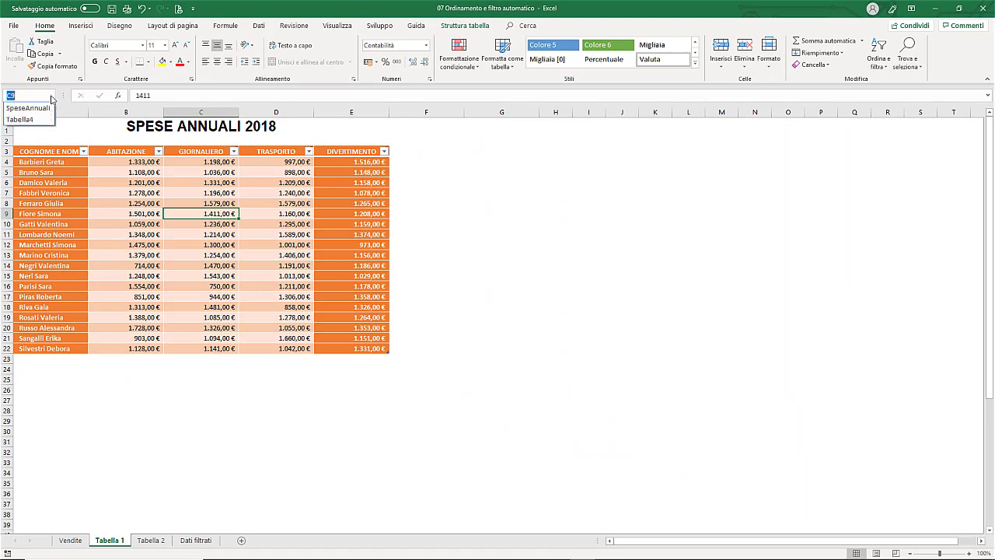
click(36, 109)
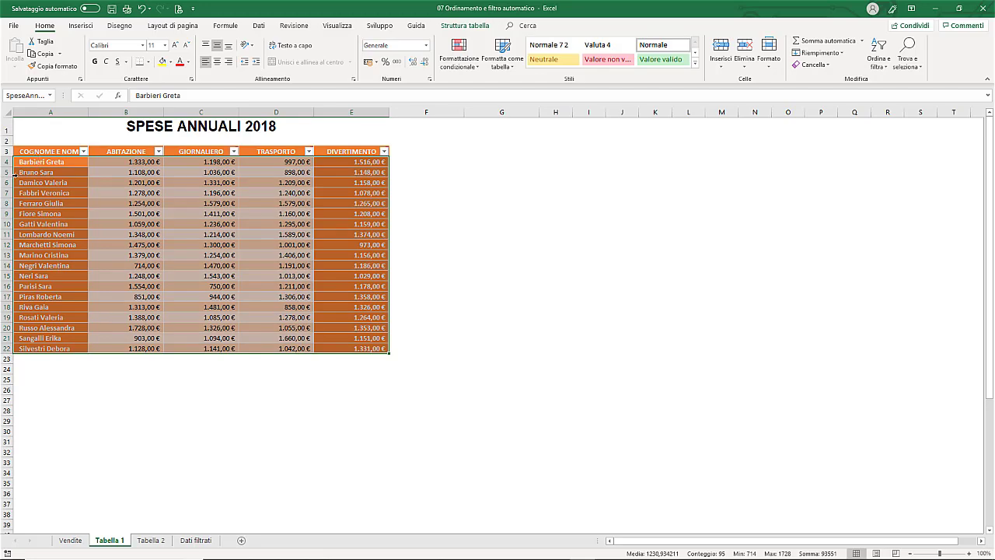
- Select table row 5's values, then table rows 7 through 11
drag(41, 172, 321, 171)
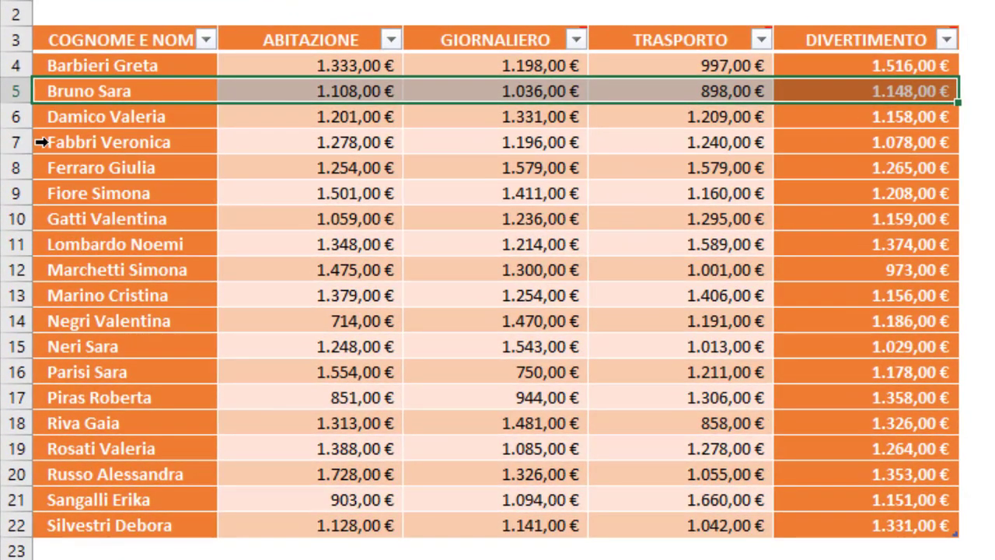
click(41, 142)
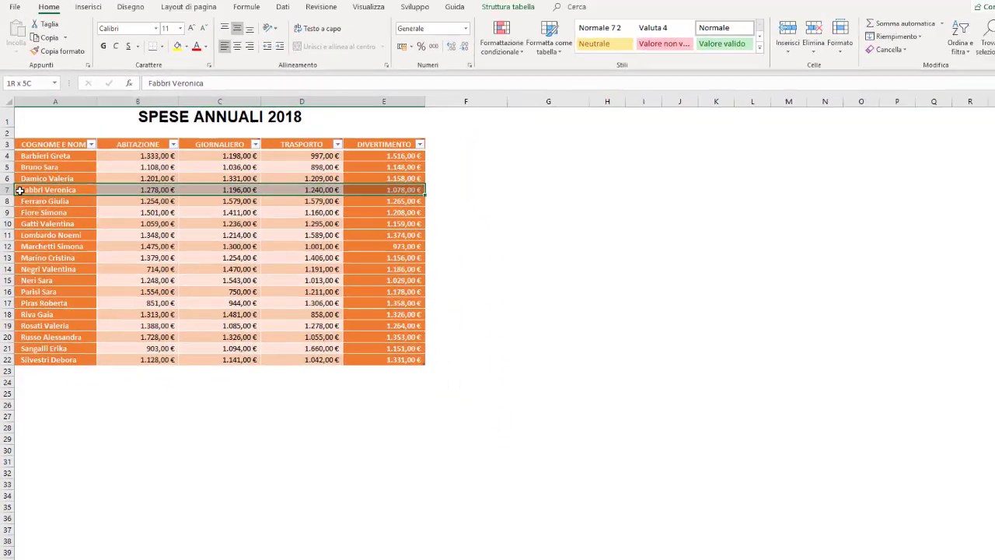
drag(20, 191, 21, 237)
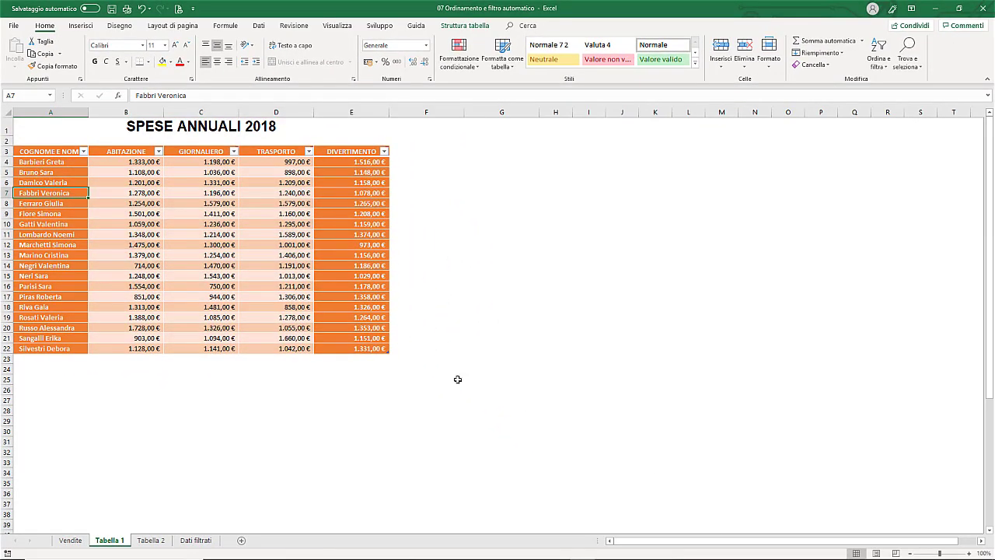
- Select table rows 6, 9 and 13 together, then only the ABITAZIONE values
click(15, 182)
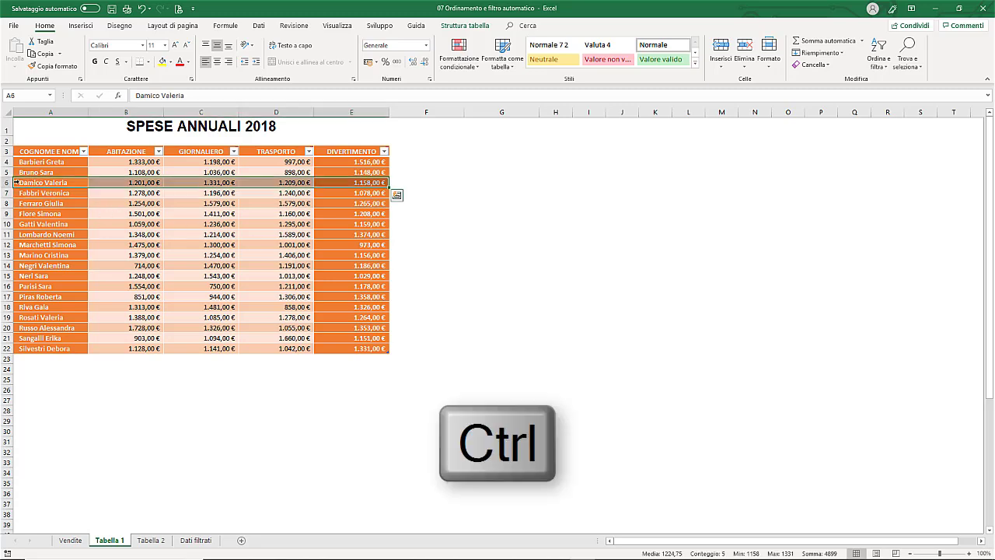
ctrl+click(15, 214)
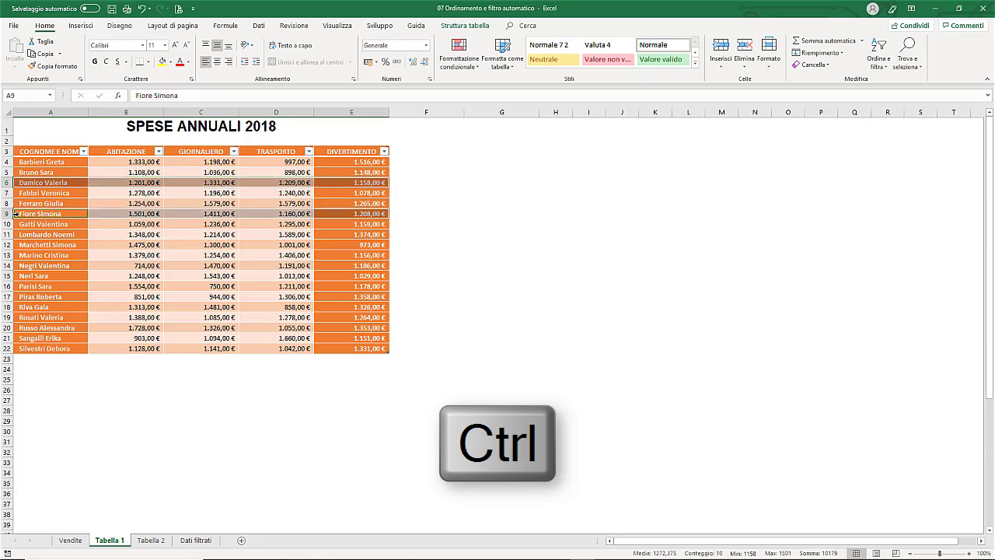
ctrl+click(15, 255)
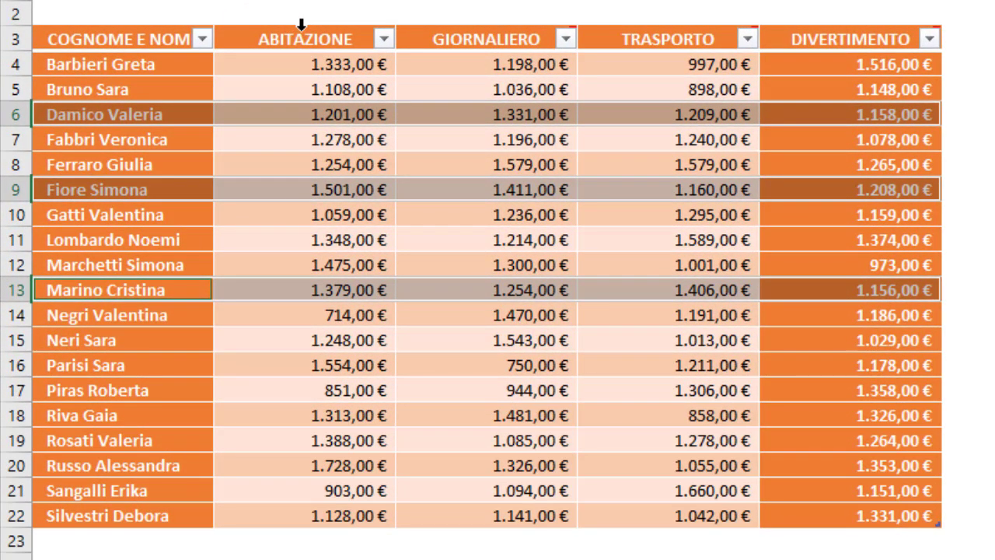
click(302, 25)
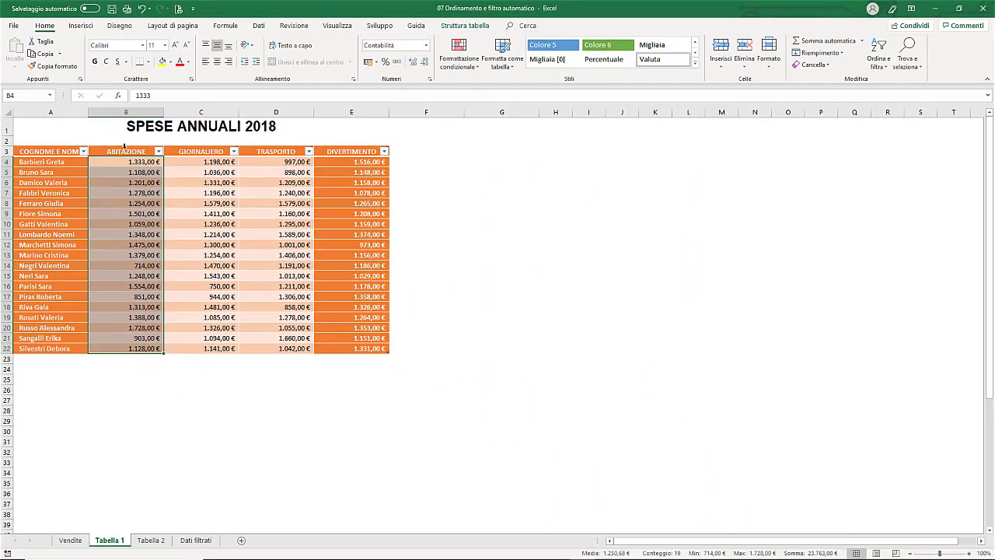
click(126, 149)
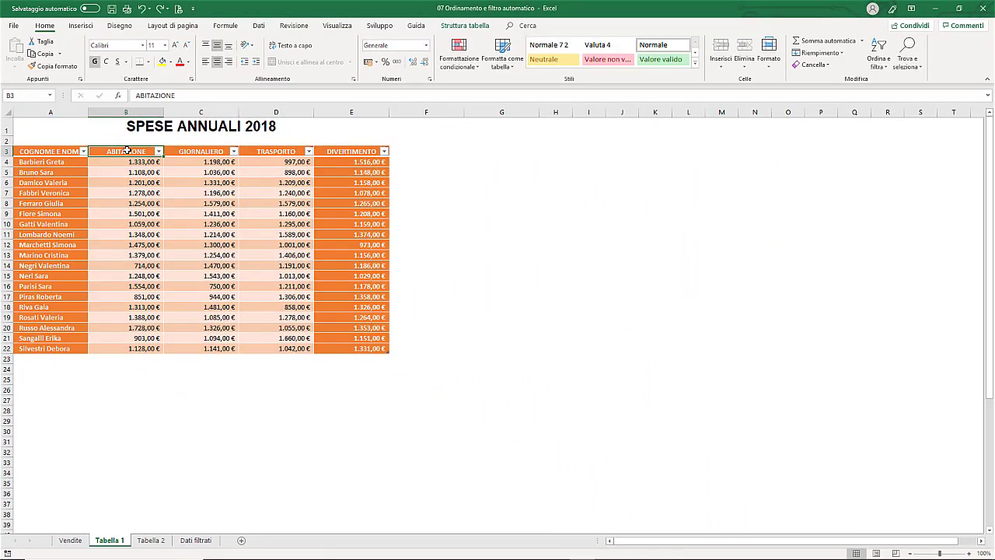
drag(129, 151, 276, 151)
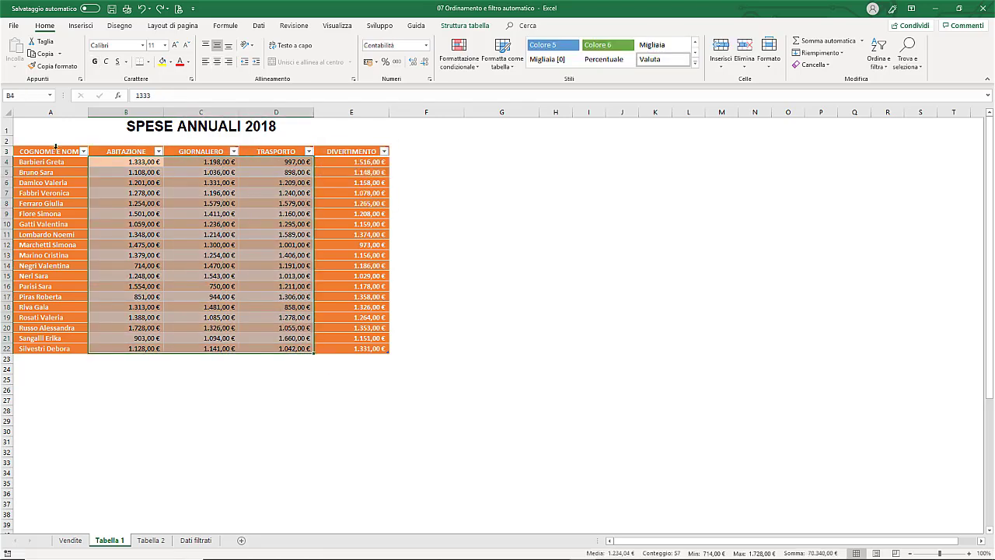
click(55, 147)
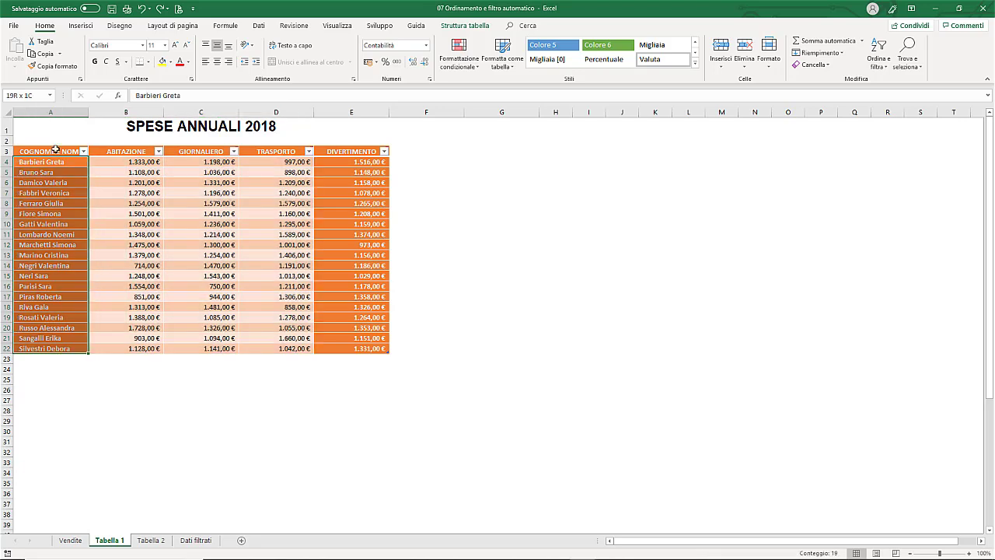
key(ctrl)
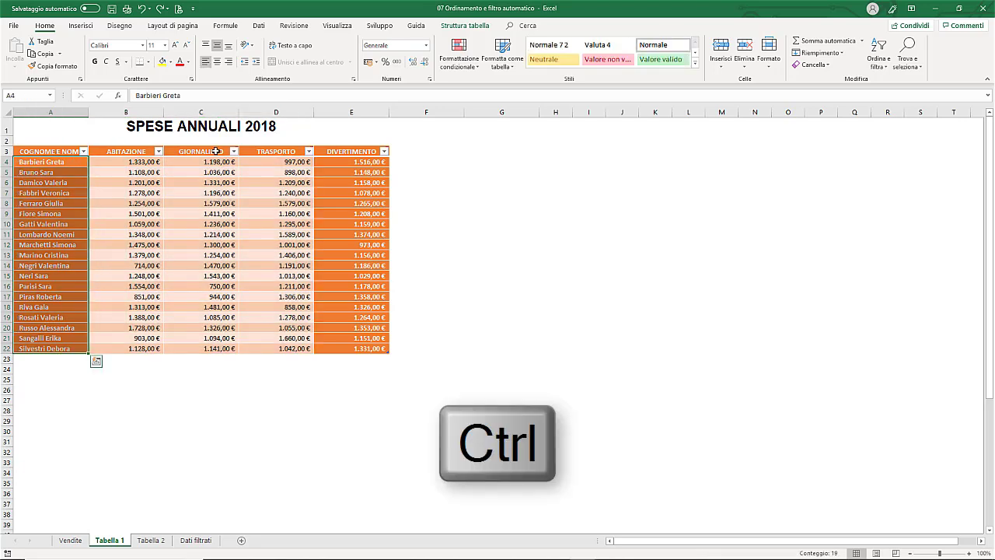
ctrl+click(204, 147)
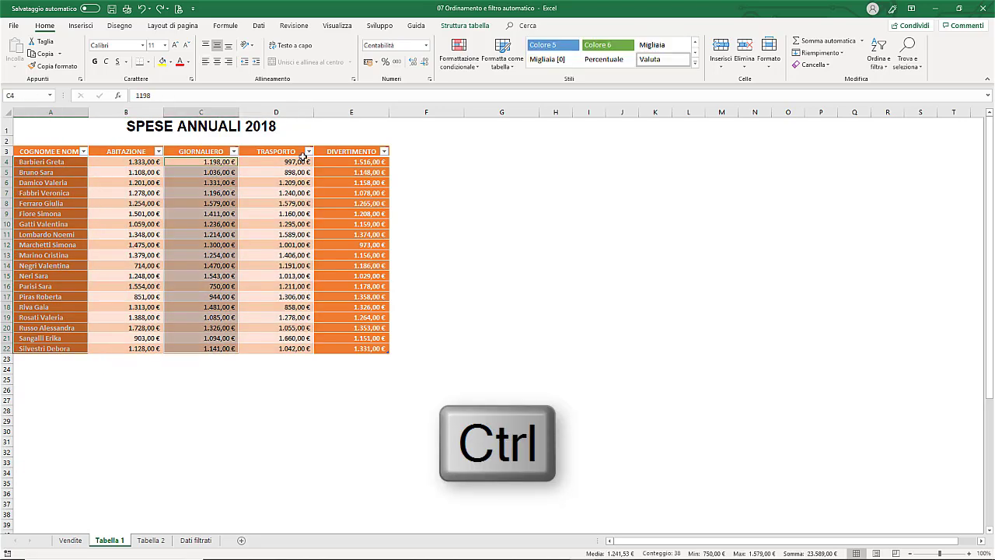
ctrl+click(343, 147)
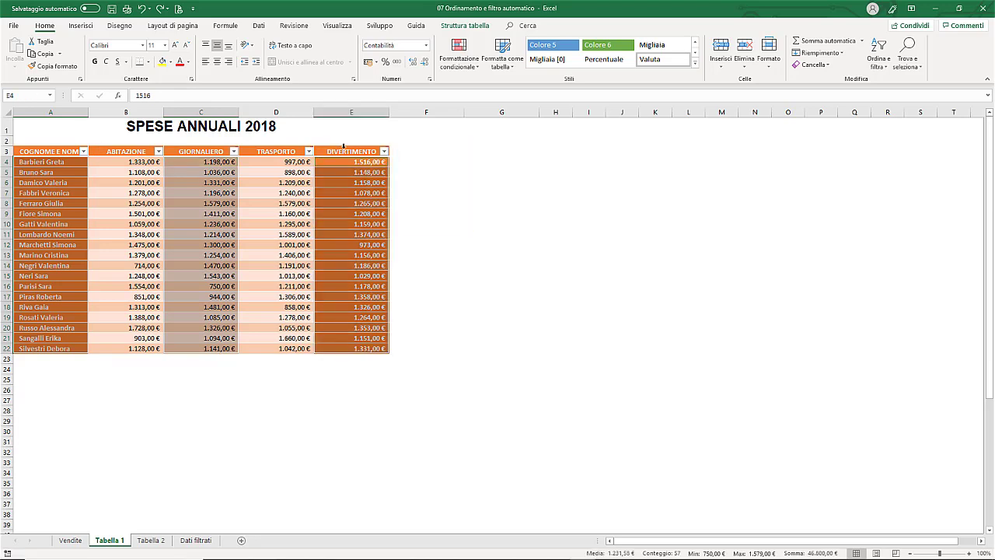
click(215, 244)
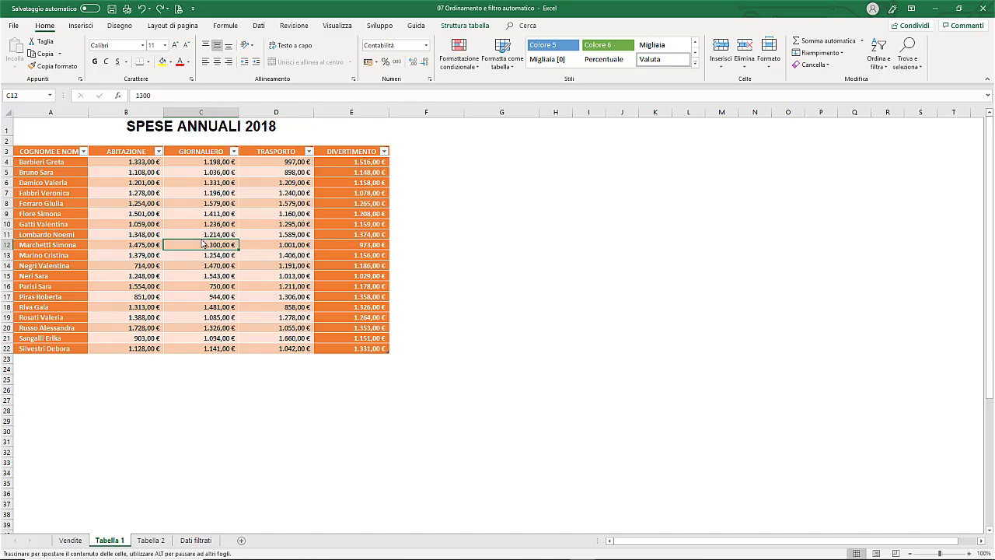
key(Up)
key(Up)
key(Up)
key(Up)
key(Up)
key(Up)
key(Up)
key(Up)
key(Up)
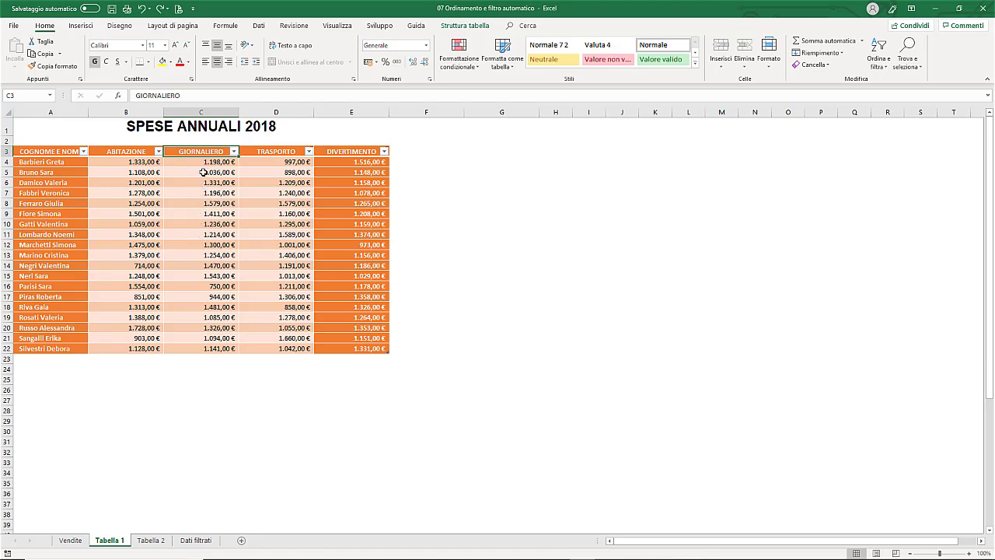
mouse_move(207, 151)
click(193, 235)
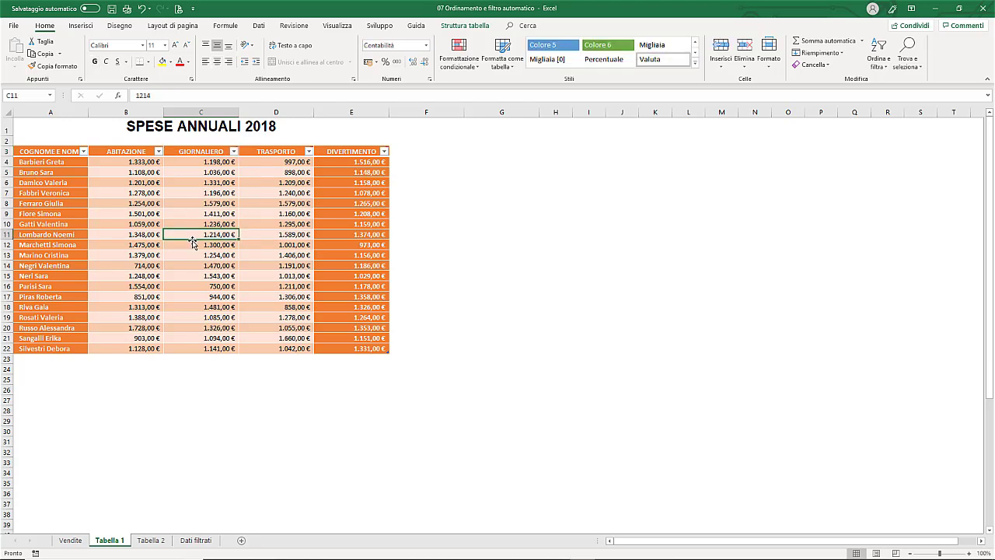
key(ctrl+Down)
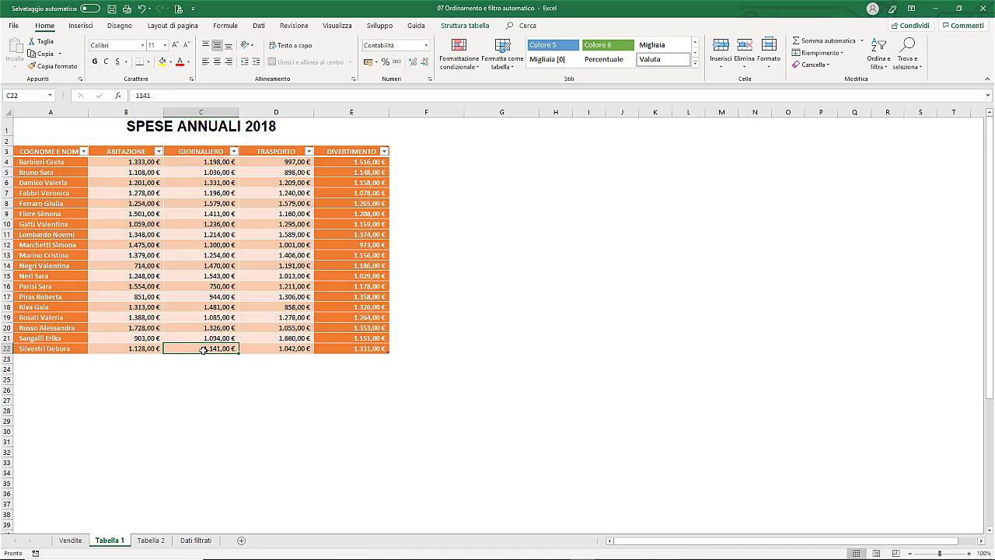
click(199, 255)
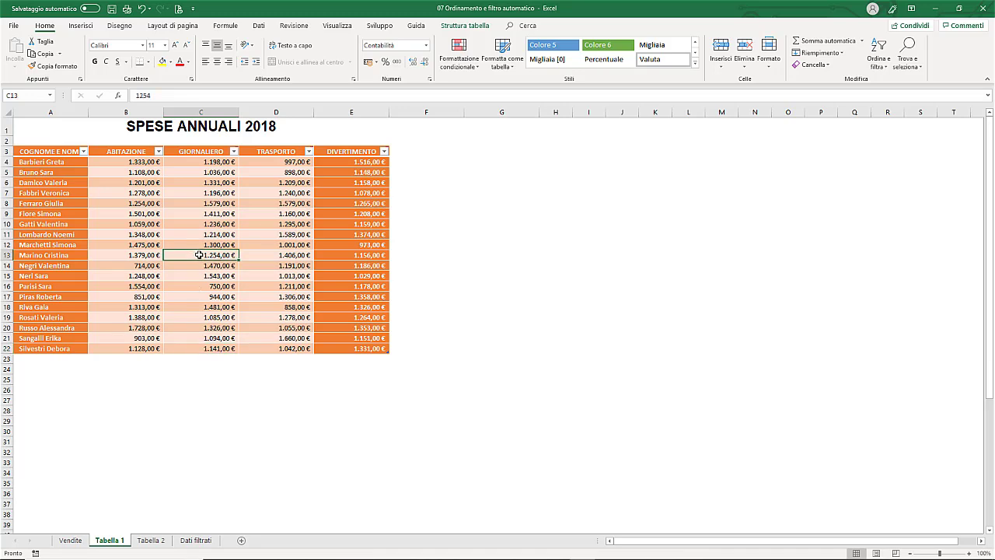
key(ctrl+Left)
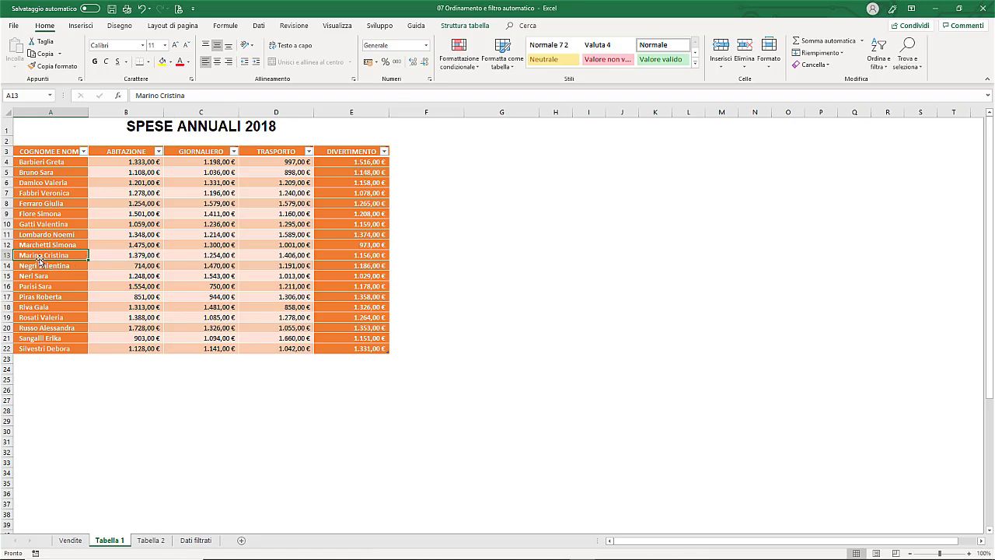
click(179, 255)
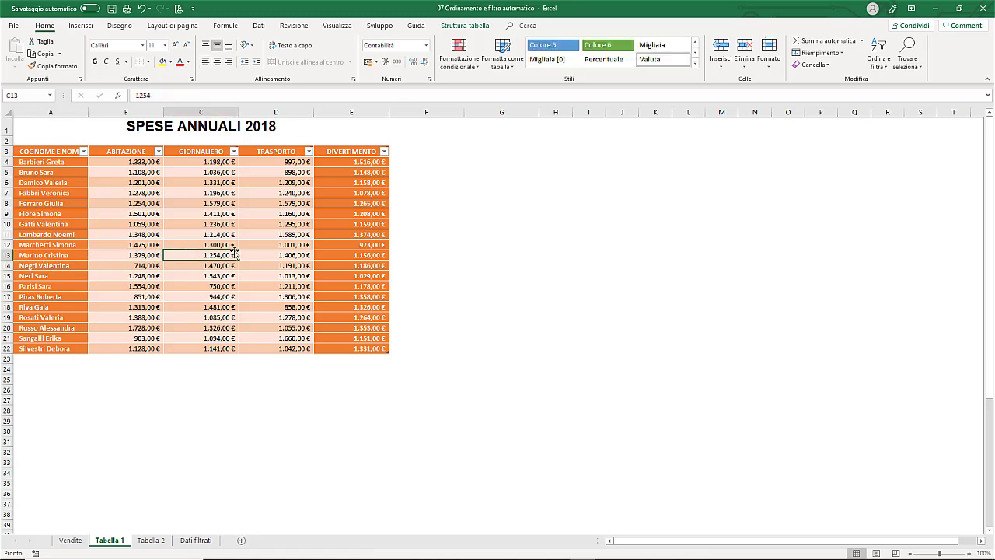
key(ctrl+Right)
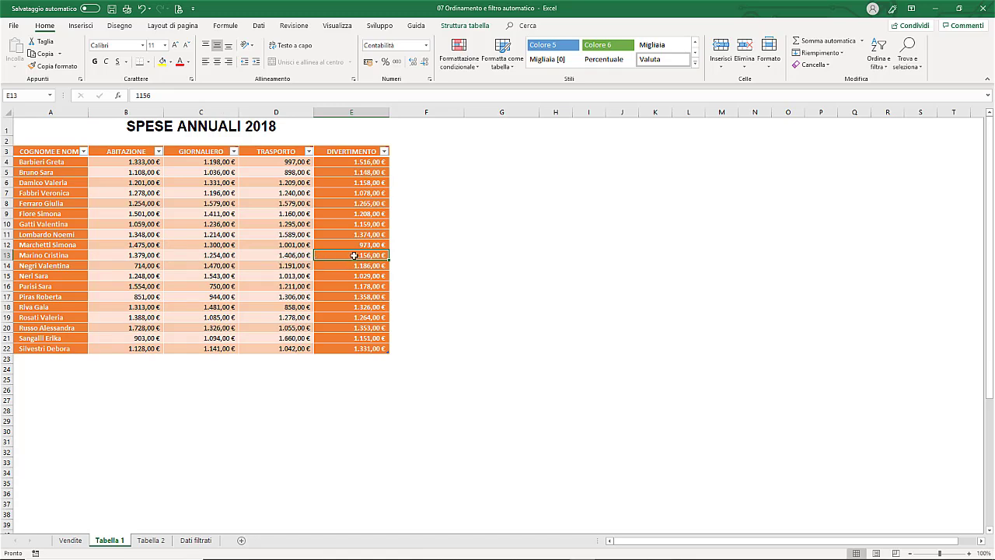
click(192, 152)
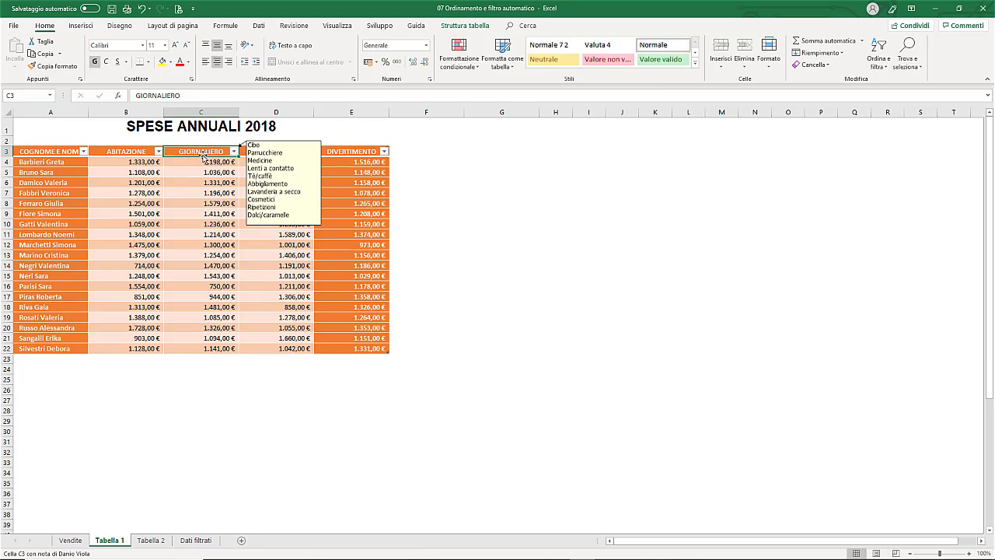
drag(202, 158, 199, 250)
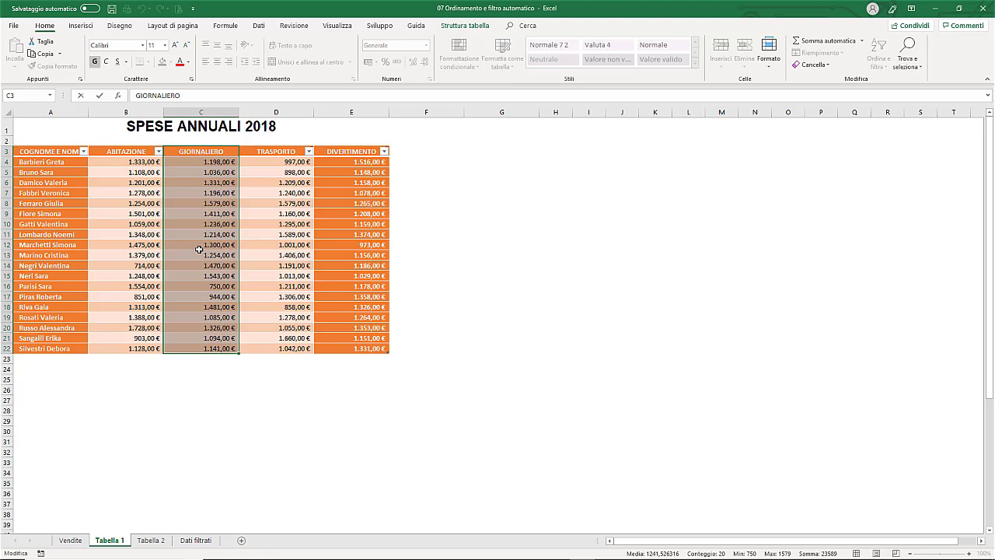
click(202, 234)
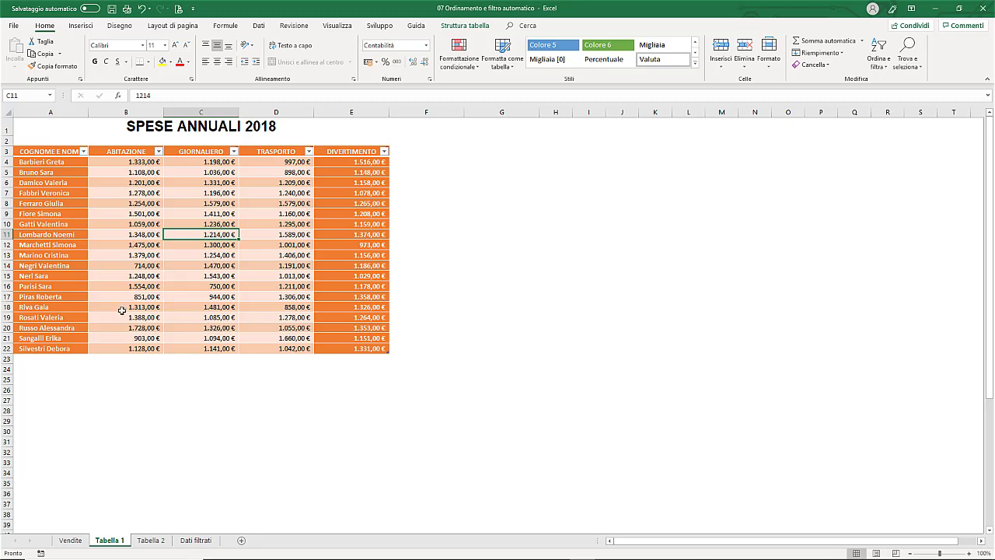
click(38, 360)
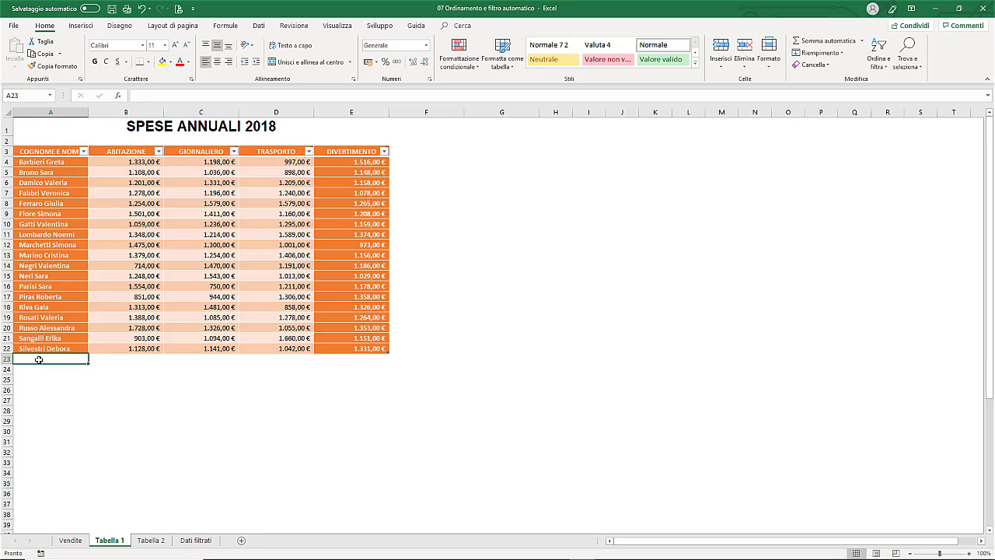
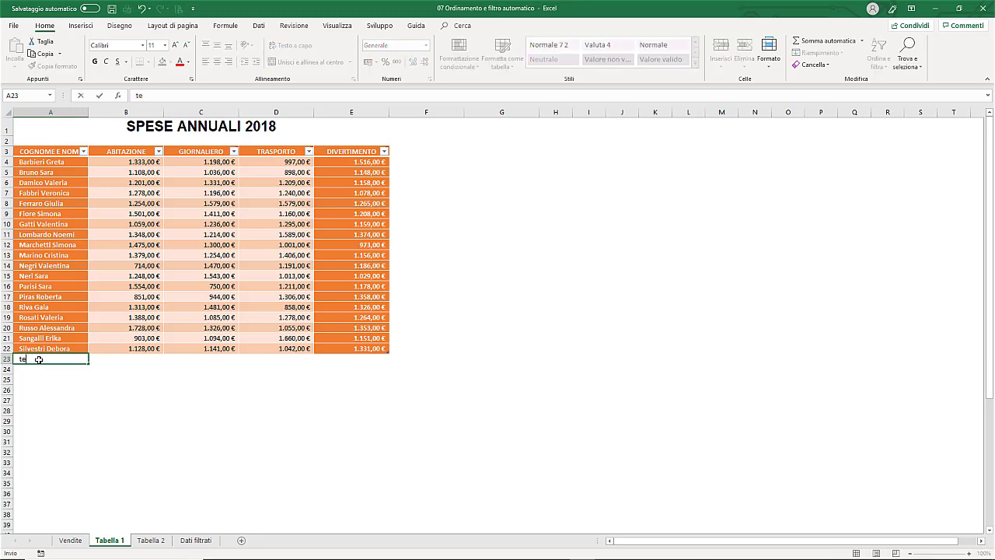
scroll(38, 360, down, 2)
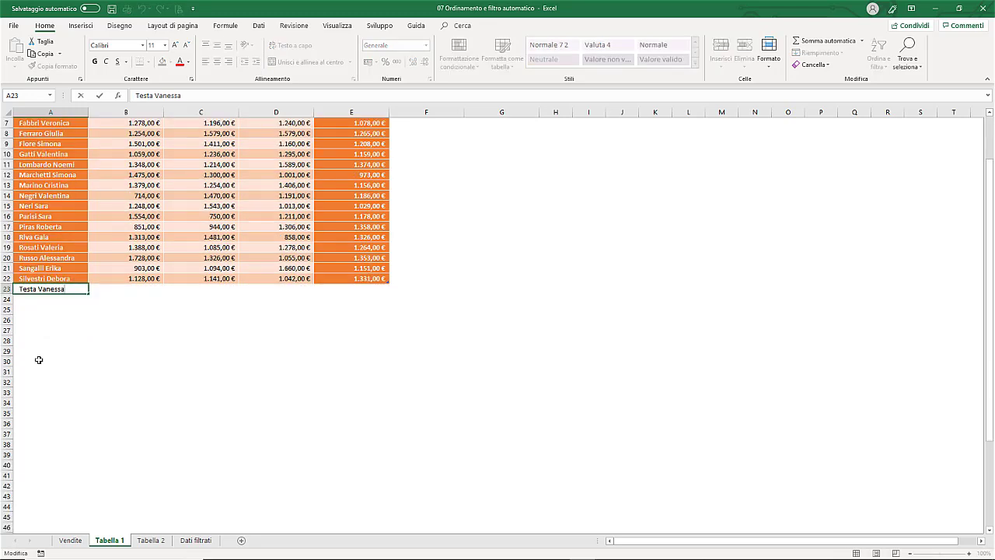
key(Tab)
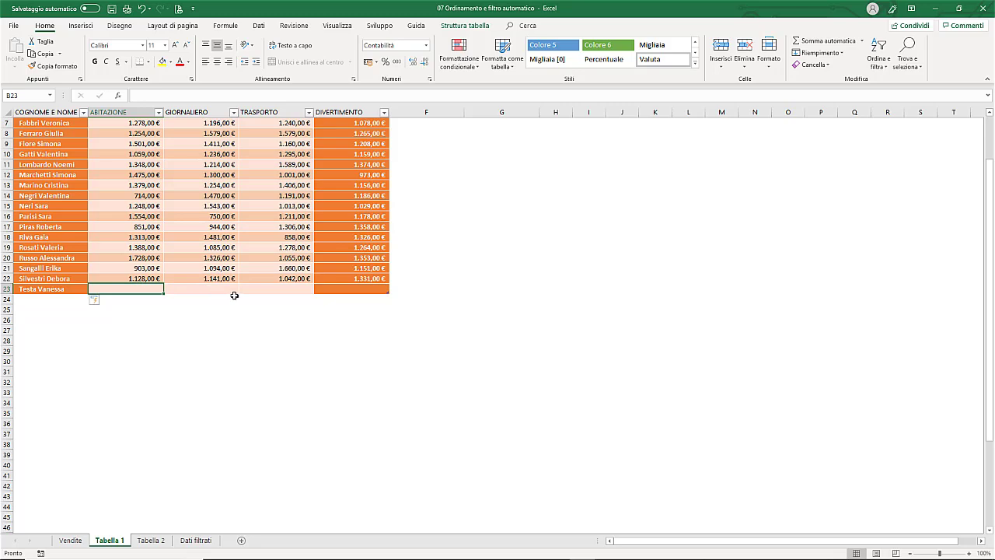
- Paste expenses 1.257, 1.243, 1.221 and 1.336 € into row 23 and add empty row 24
text(1.257,00 €	1.243,00 €	1.221,00 €	1.336,00 €)
scroll(234, 295, up, 1)
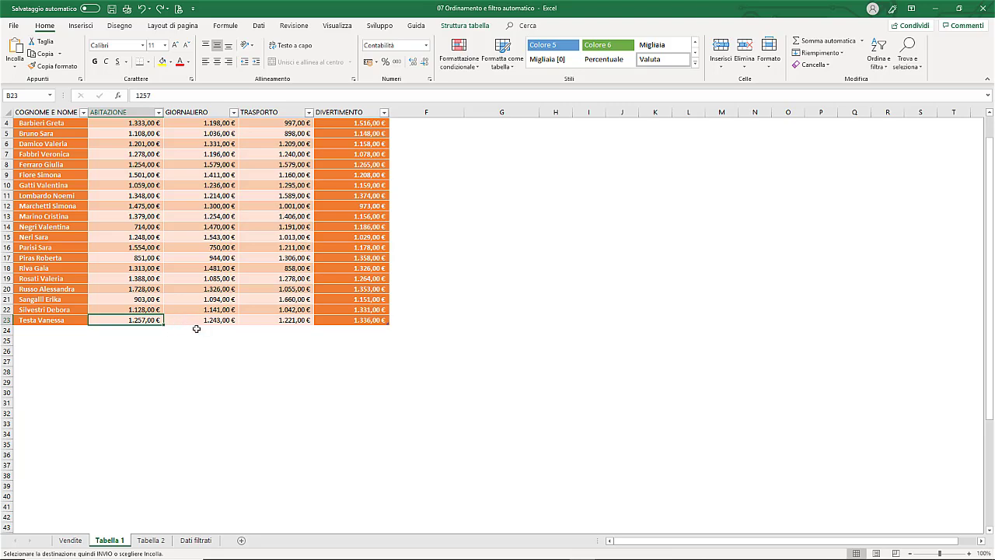
key(Tab)
key(Tab)
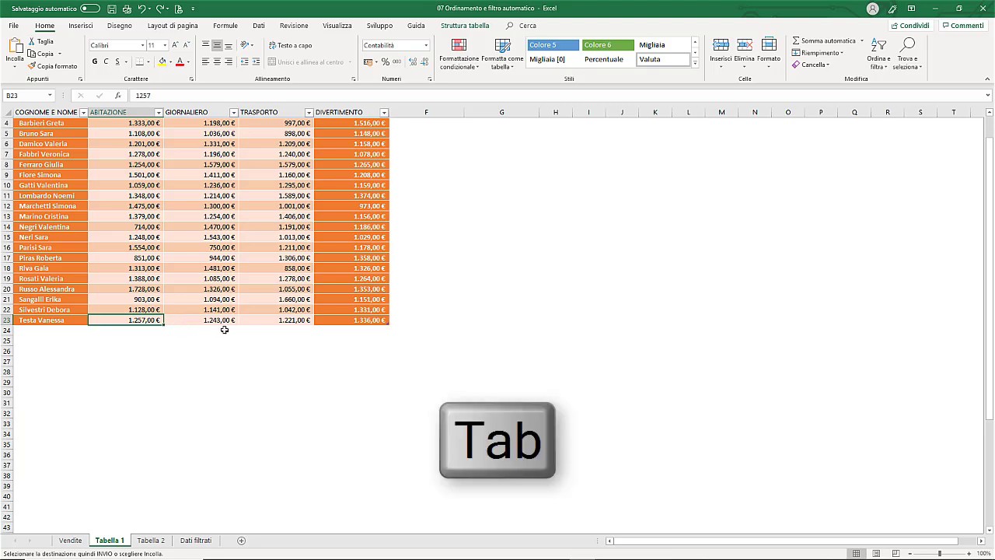
key(Tab)
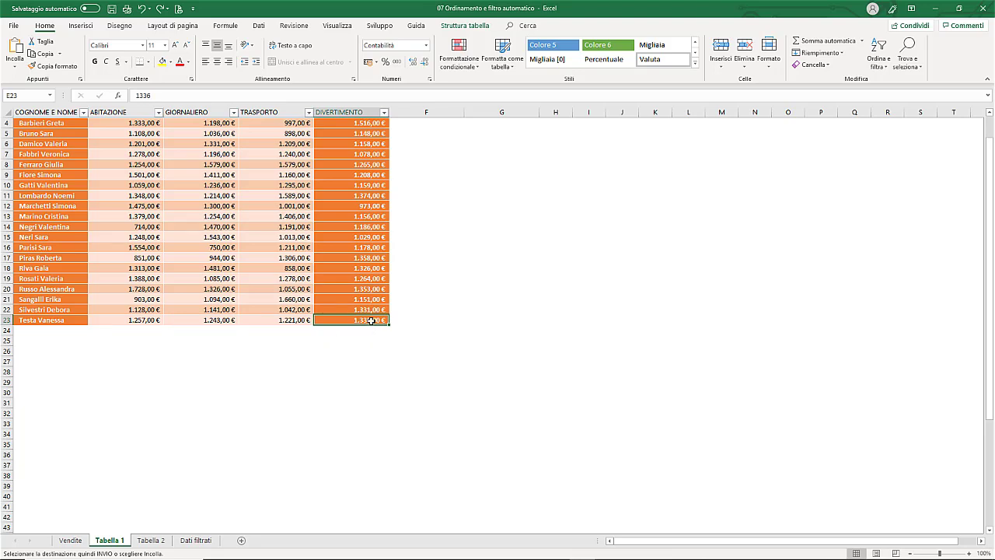
key(Tab)
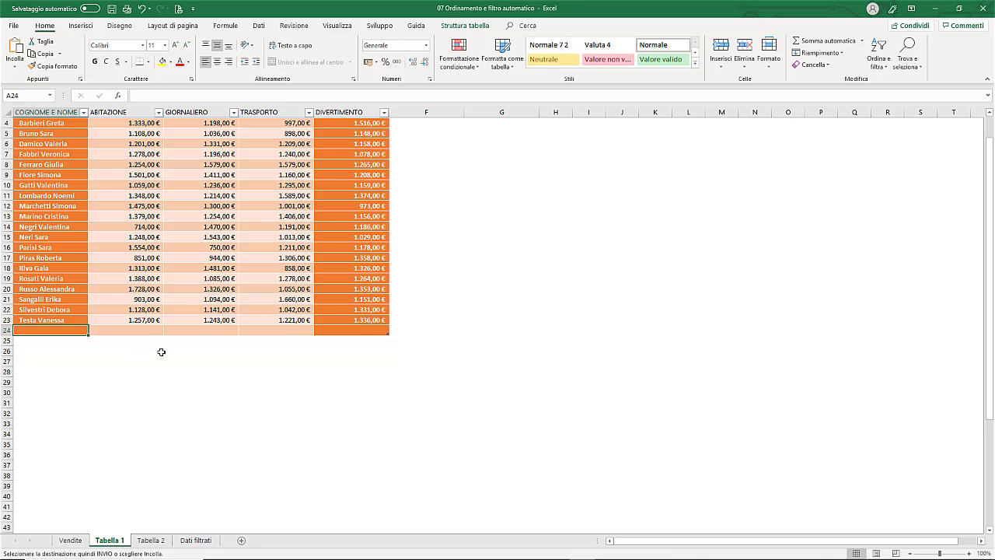
- Extend the SpeseAnnuali table with empty rows 25, 26 and 27
key(Tab)
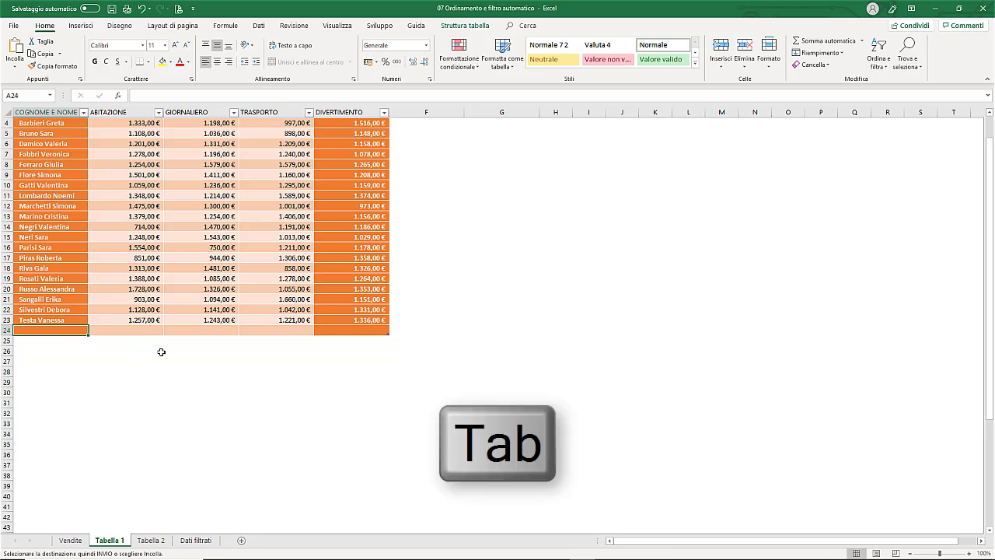
key(Tab)
key(Tab)
key(Tab)
key(Tab)
key(Tab)
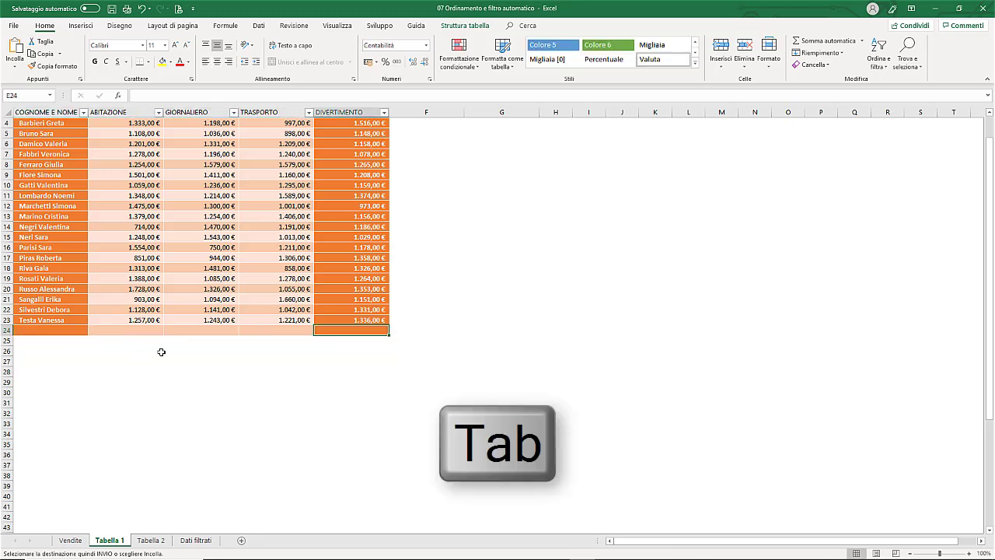
key(Tab)
key(Tab)
key(Tab)
key(Tab)
key(Tab)
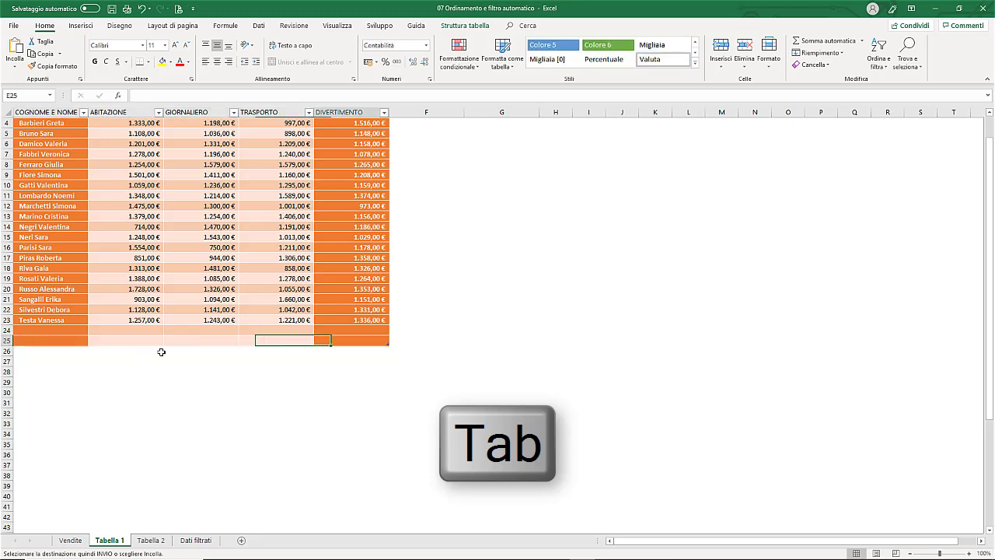
key(Tab)
key(Tab)
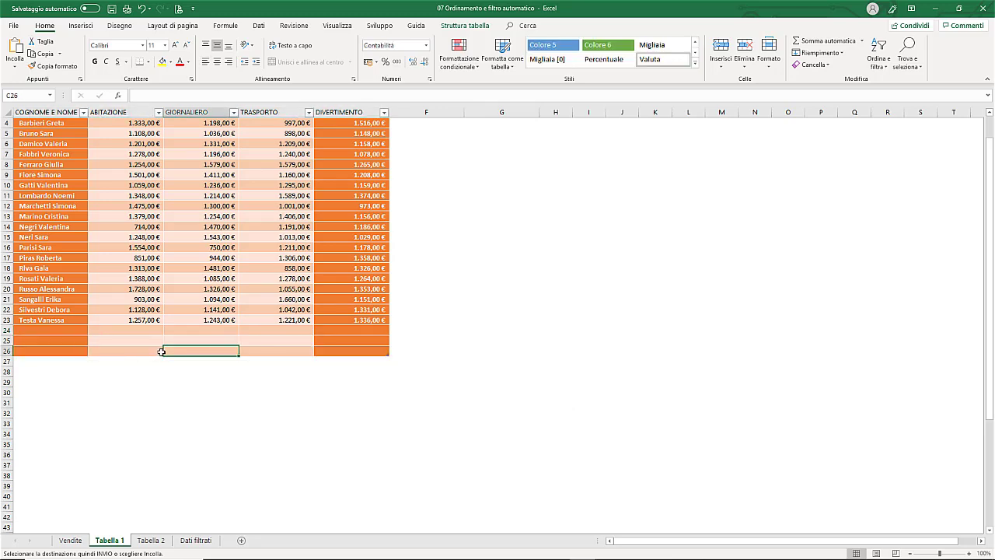
click(37, 247)
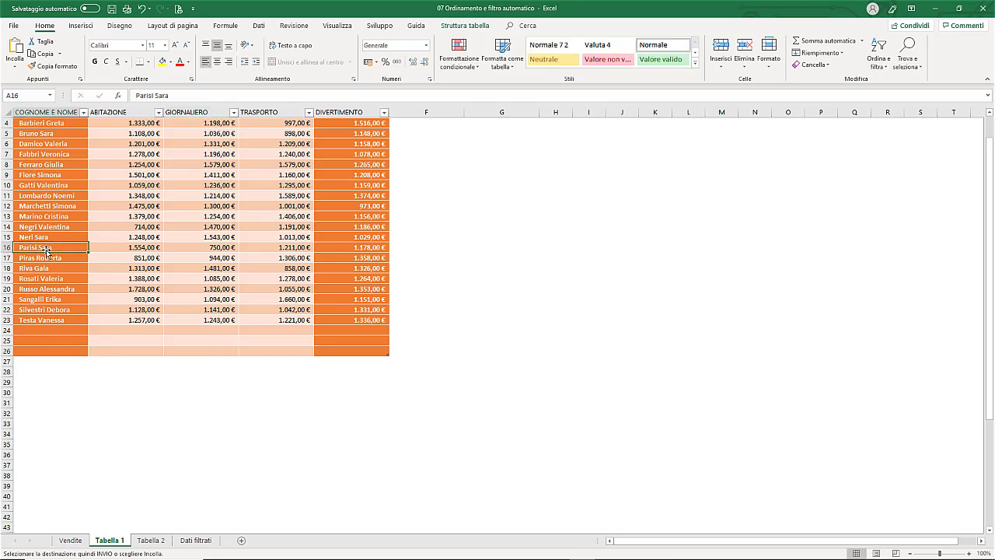
key(Tab)
key(Tab)
key(Tab)
key(Tab)
key(Tab)
key(Tab)
key(Tab)
key(Tab)
key(Tab)
key(Tab)
key(Tab)
key(Tab)
key(Tab)
key(Tab)
key(Tab)
key(Tab)
key(Tab)
key(Tab)
key(Tab)
key(Tab)
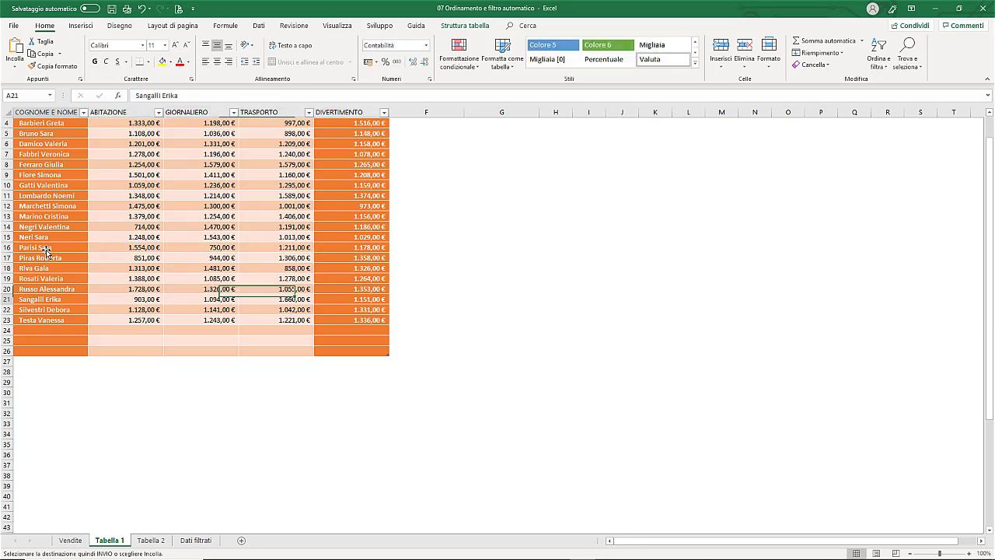
key(Tab)
key(Tab)
key(Tab)
key(Tab)
key(Tab)
key(Tab)
key(Tab)
key(Tab)
key(Tab)
key(Tab)
key(Tab)
key(Tab)
key(Tab)
key(Tab)
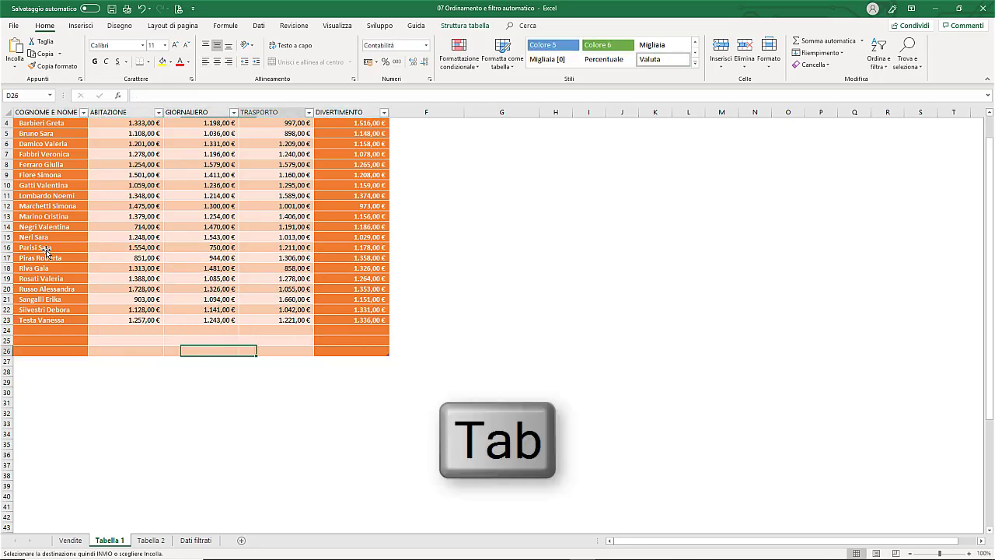
scroll(167, 247, up, 1)
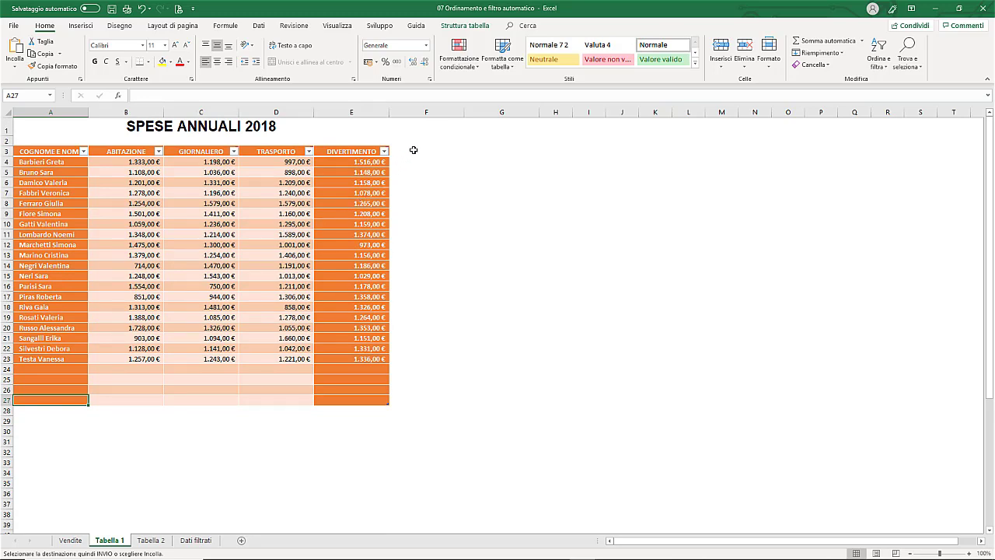
- Type the heading VARIE in F3 beside DIVERTIMENTO as a new table column
click(413, 151)
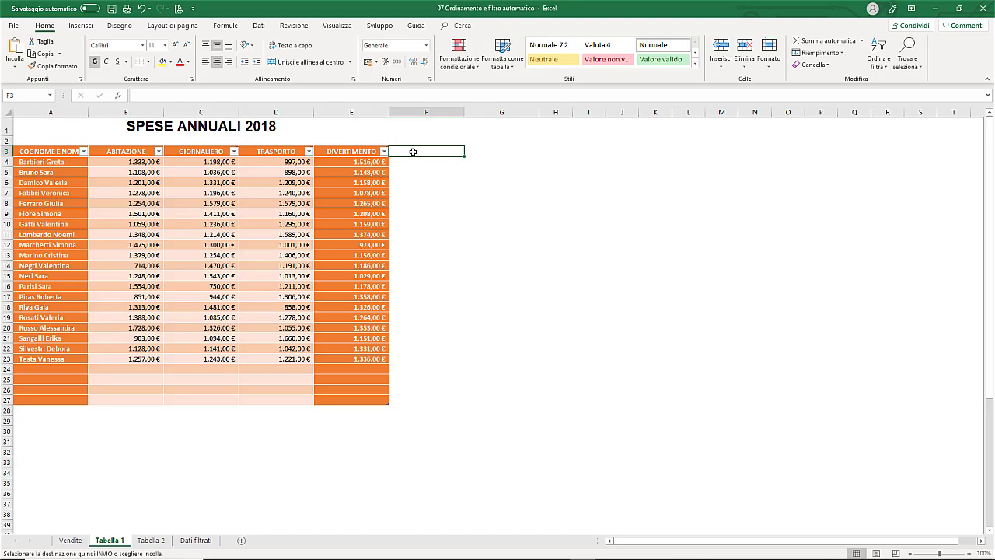
text(VARIE)
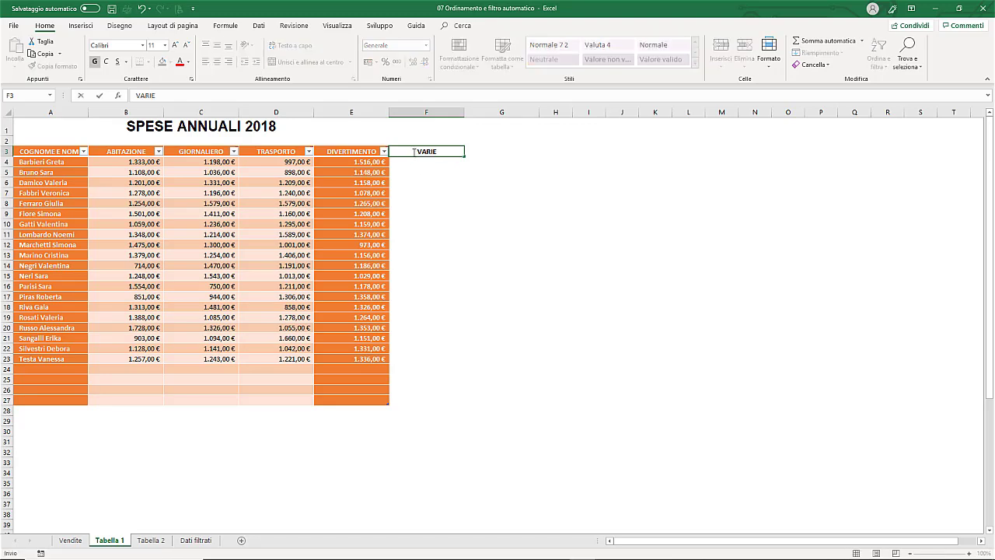
key(Tab)
key(Return)
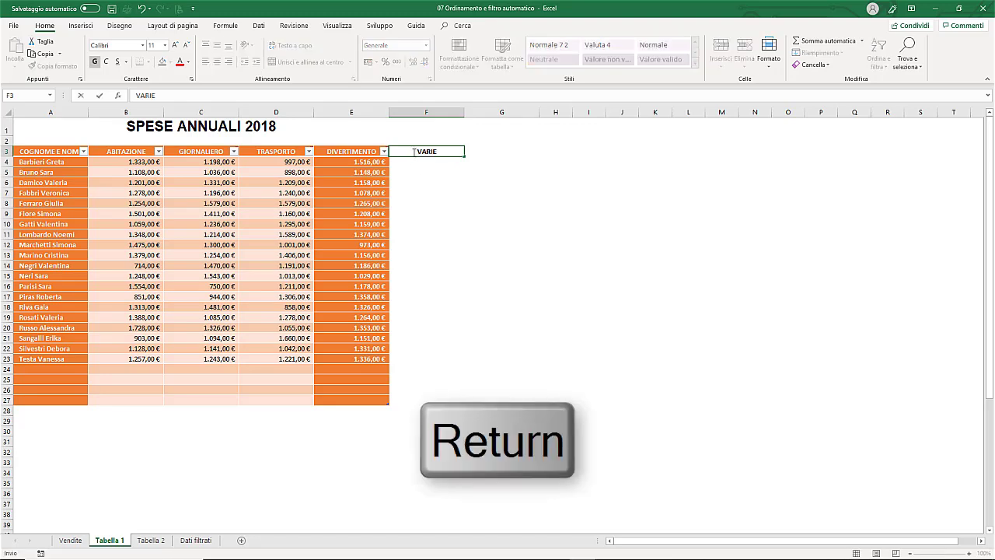